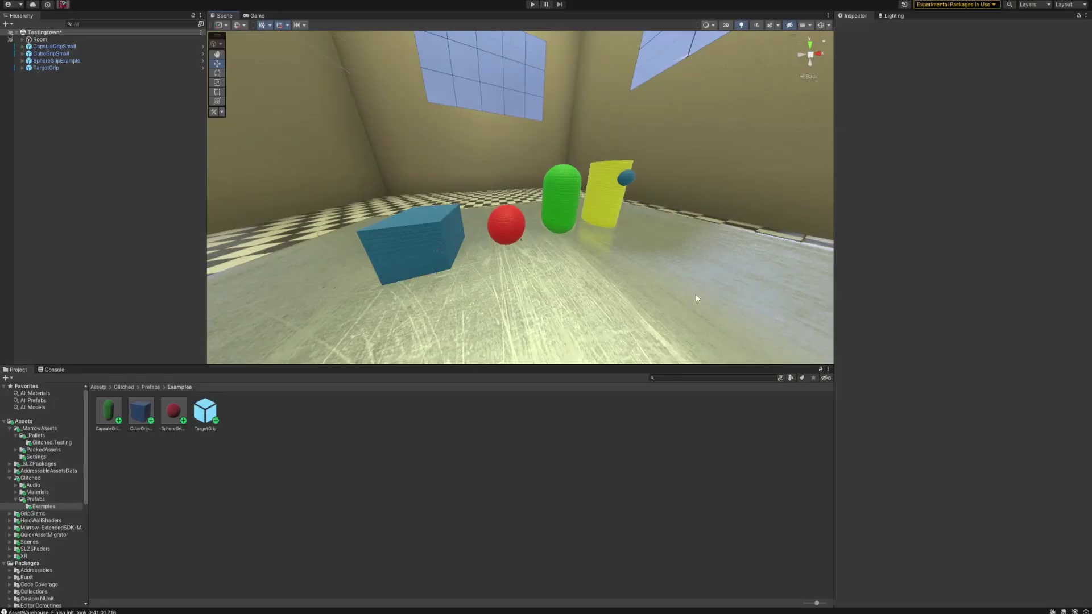
Step: Orbit the Scene view around the grip objects to frame the CapsuleGripSmall example
{"action": "left_click_drag", "start_coordinate": [697, 296], "coordinate": [759, 172], "text": "alt"}
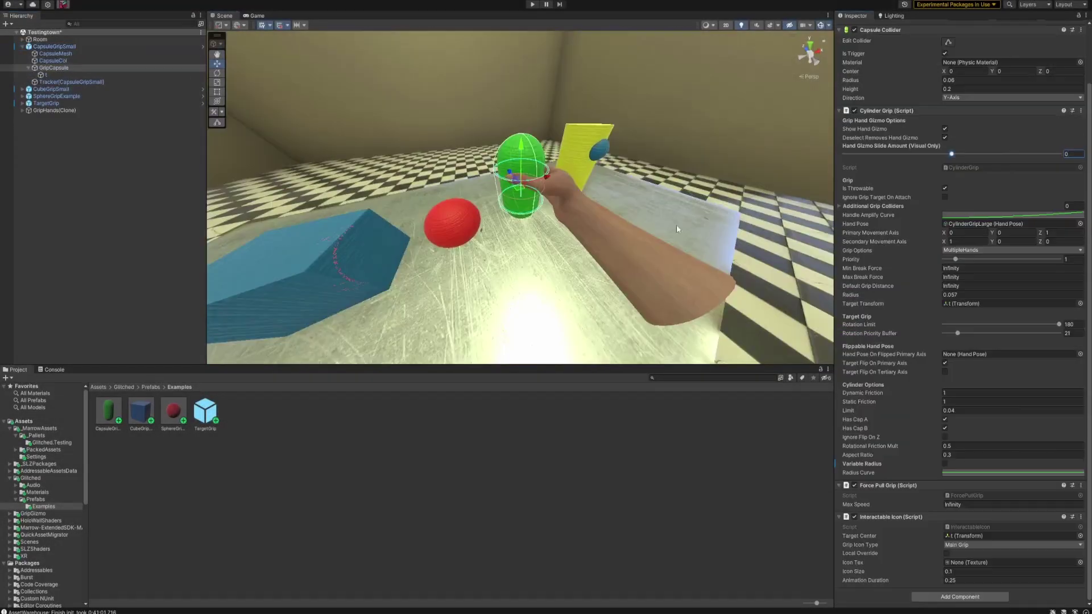
Step: Zoom the Scene view on the green capsule to review its CylinderGripLarge Cylinder Grip
{"action": "scroll", "coordinate": [677, 229], "scroll_direction": "down", "scroll_amount": 3}
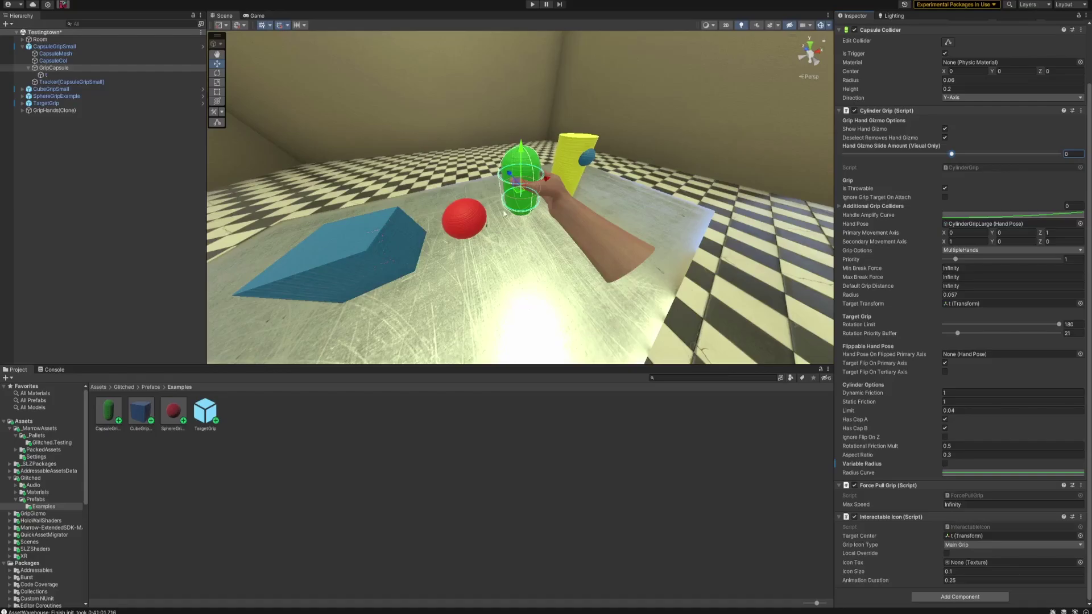
{"action": "scroll", "coordinate": [509, 167], "scroll_direction": "up", "scroll_amount": 5}
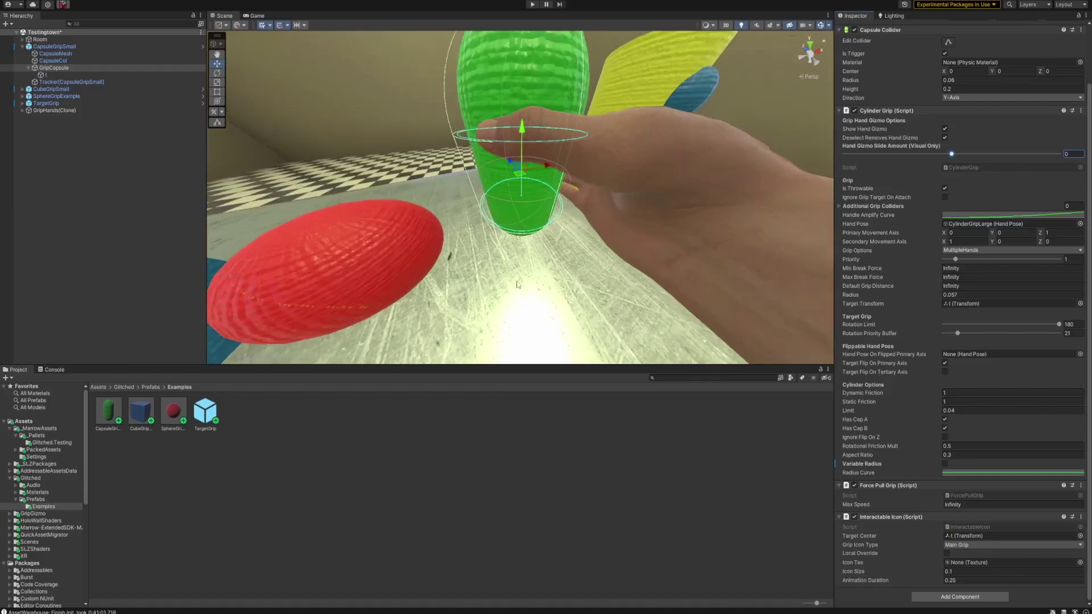
{"action": "scroll", "coordinate": [520, 129], "scroll_direction": "down", "scroll_amount": 5}
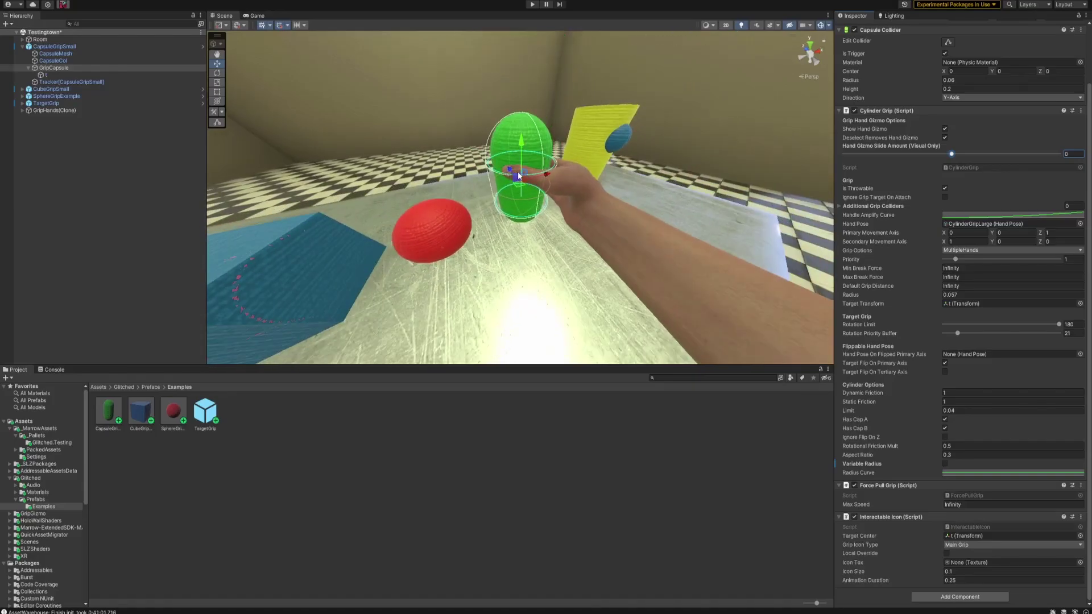
{"action": "scroll", "coordinate": [519, 162], "scroll_direction": "down", "scroll_amount": 1}
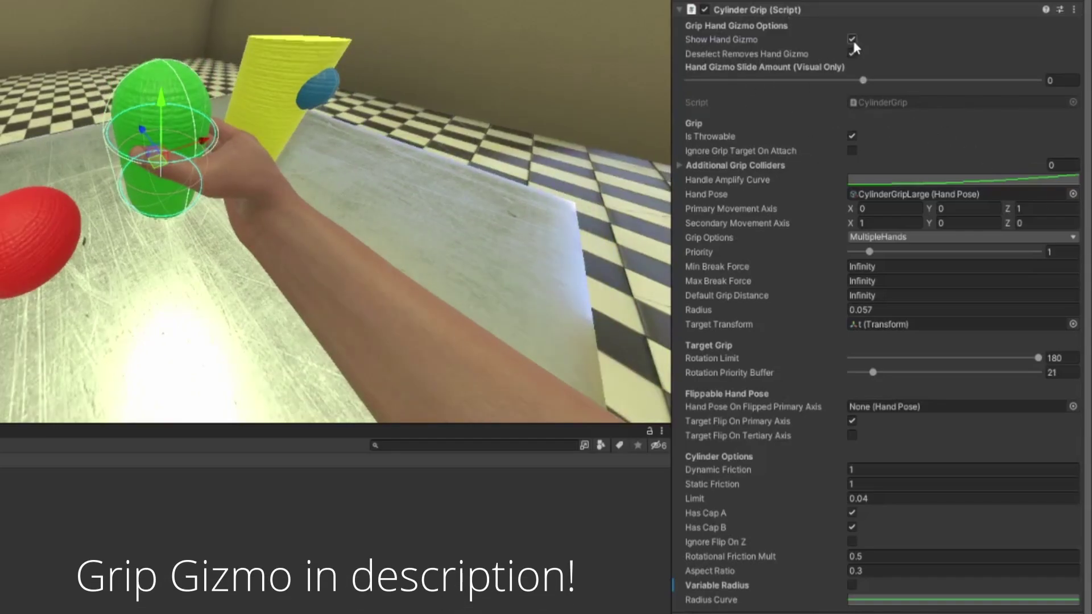
Step: Toggle the preview hand gizmo off and on, and slide the hand along the capsule
{"action": "left_click", "coordinate": [854, 42]}
{"action": "left_click", "coordinate": [853, 41]}
{"action": "left_click_drag", "start_coordinate": [864, 81], "coordinate": [997, 282]}
{"action": "middle_click_drag", "start_coordinate": [532, 308], "coordinate": [543, 267]}
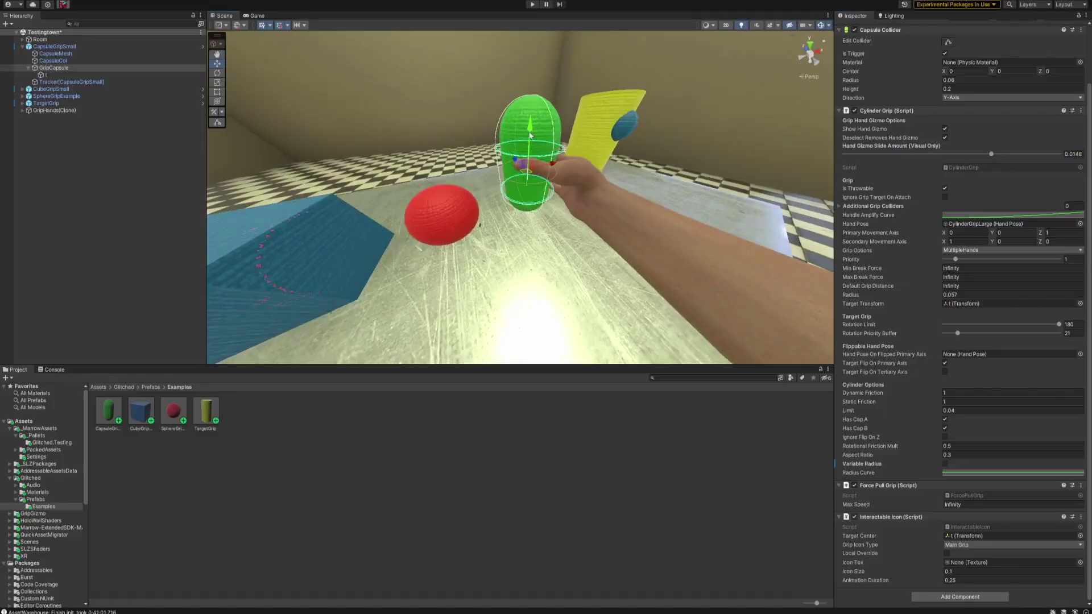
{"action": "left_click_drag", "start_coordinate": [547, 136], "coordinate": [551, 112], "text": "alt"}
{"action": "scroll", "coordinate": [541, 148], "scroll_direction": "up", "scroll_amount": 5}
{"action": "scroll", "coordinate": [536, 188], "scroll_direction": "down", "scroll_amount": 3}
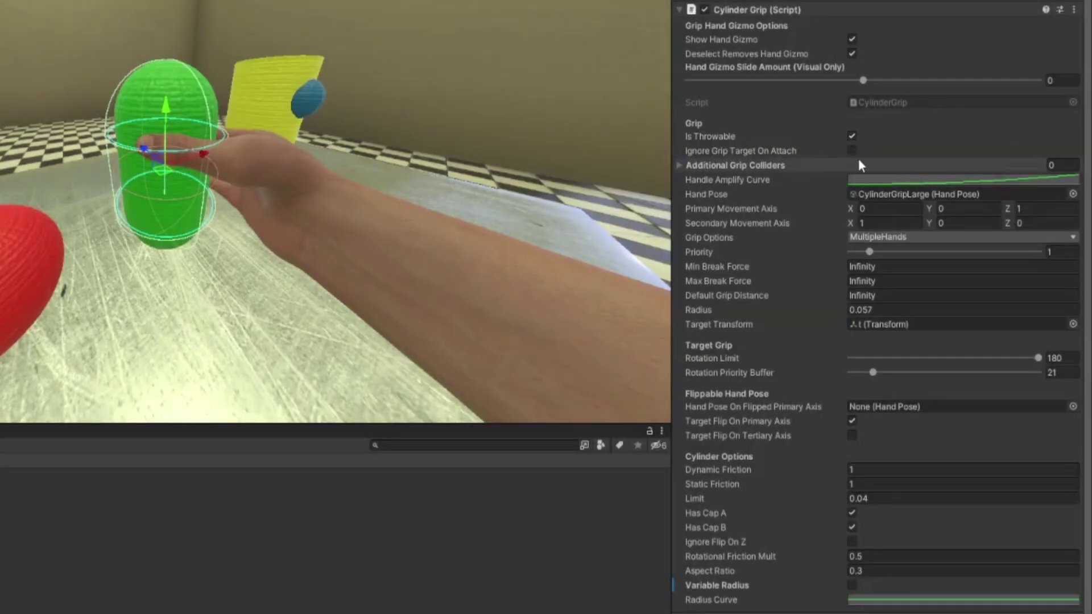
Step: Expand Additional Grip Colliders to confirm the list is empty
{"action": "left_click", "coordinate": [734, 165]}
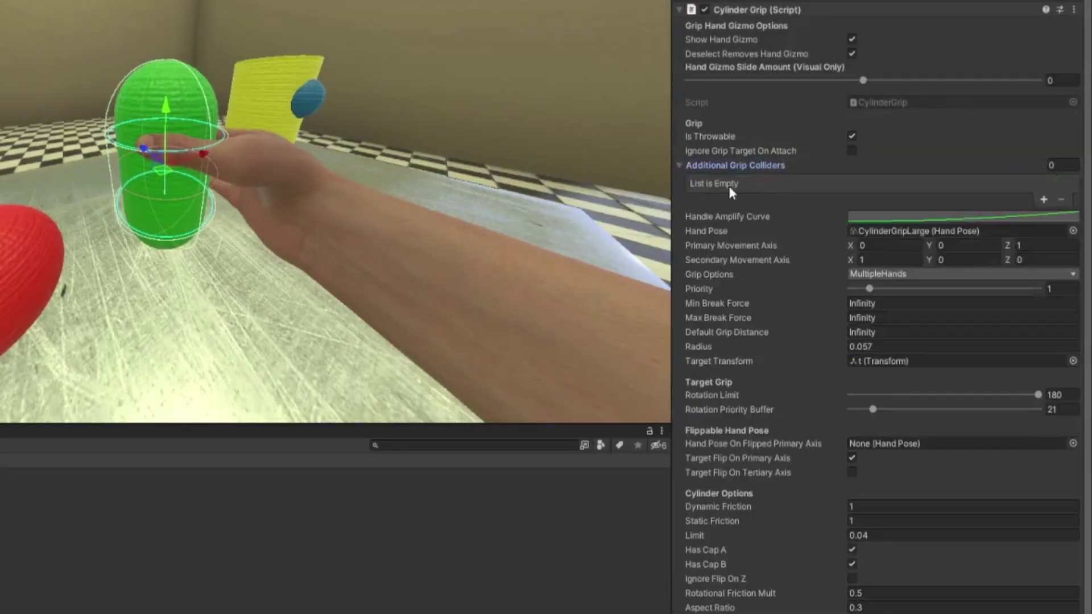
{"action": "scroll", "coordinate": [718, 171], "scroll_direction": "up", "scroll_amount": 3}
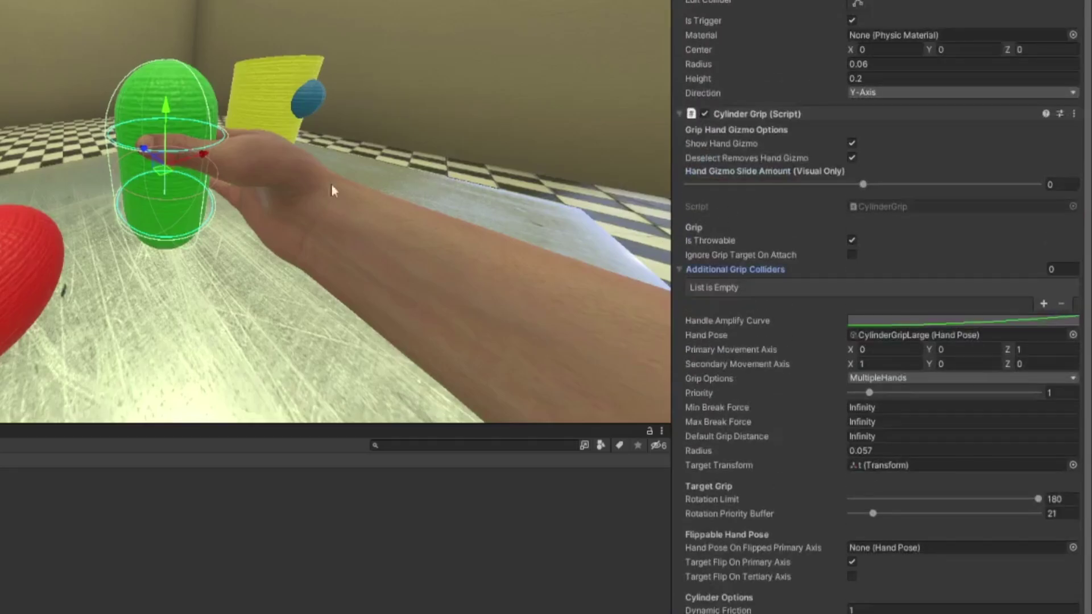
{"action": "scroll", "coordinate": [756, 309], "scroll_direction": "down", "scroll_amount": 1}
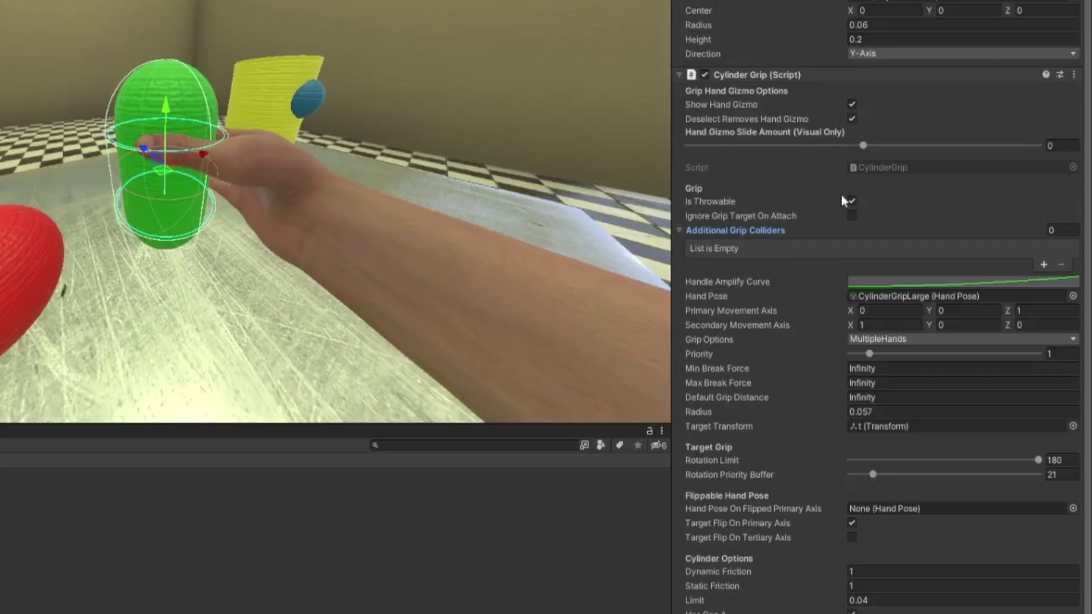
Step: Try the S-curve preset on Handle Amplify Curve, then settle on a linear 0-to-1 ramp
{"action": "left_click", "coordinate": [938, 282]}
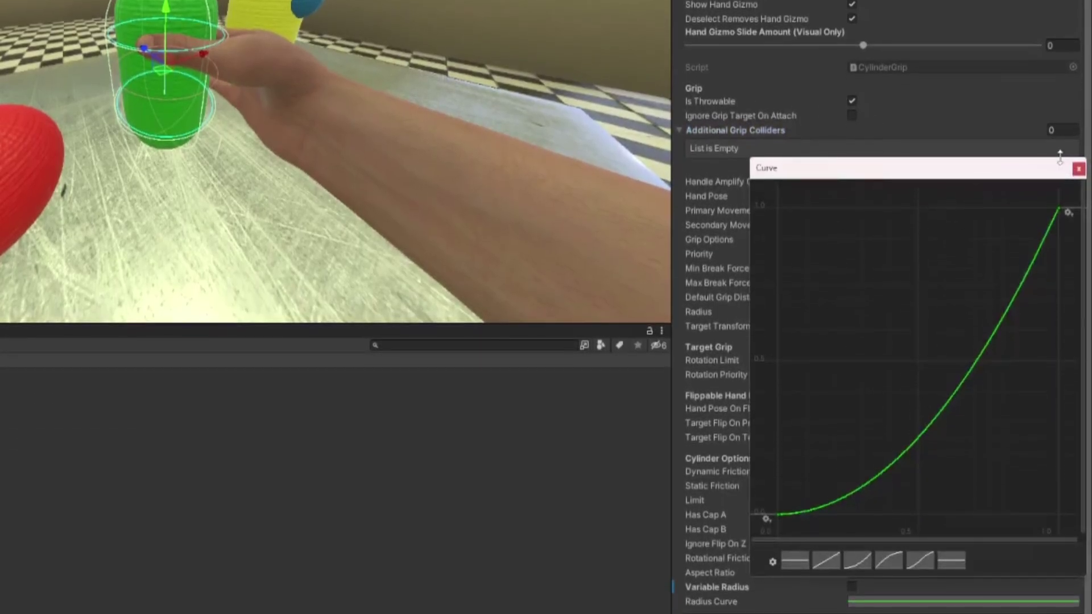
{"action": "left_click_drag", "start_coordinate": [1007, 175], "coordinate": [998, 205]}
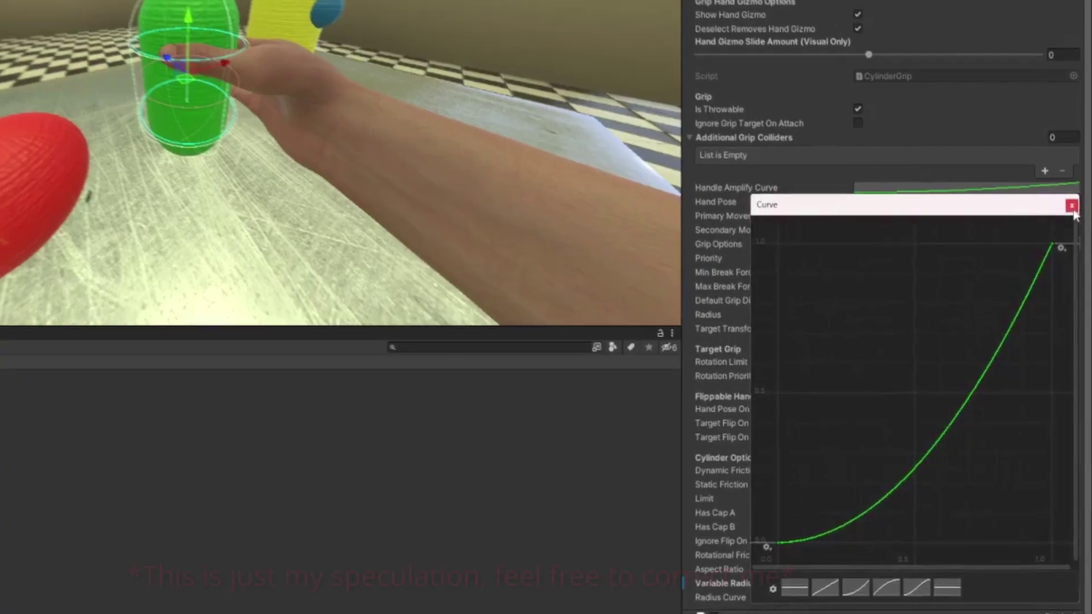
{"action": "left_click", "coordinate": [1072, 207]}
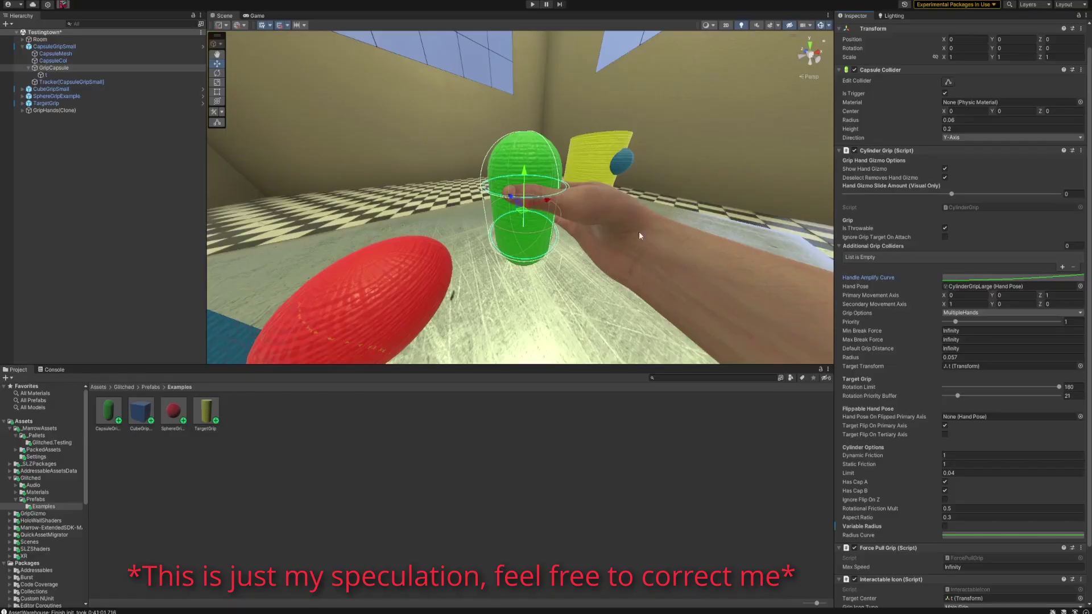
{"action": "left_click", "coordinate": [961, 278]}
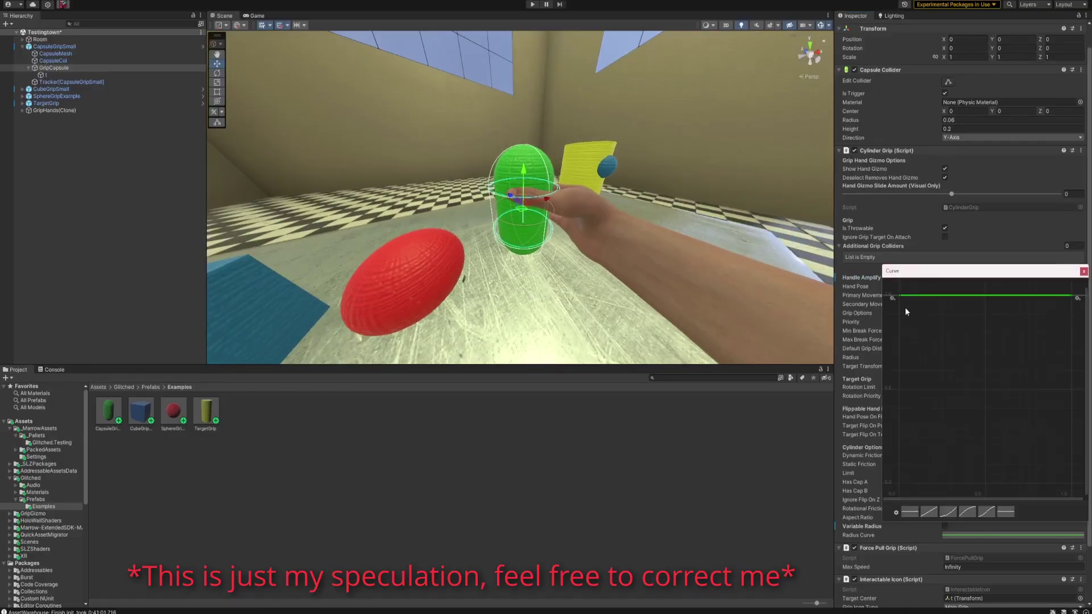
{"action": "left_click", "coordinate": [928, 512]}
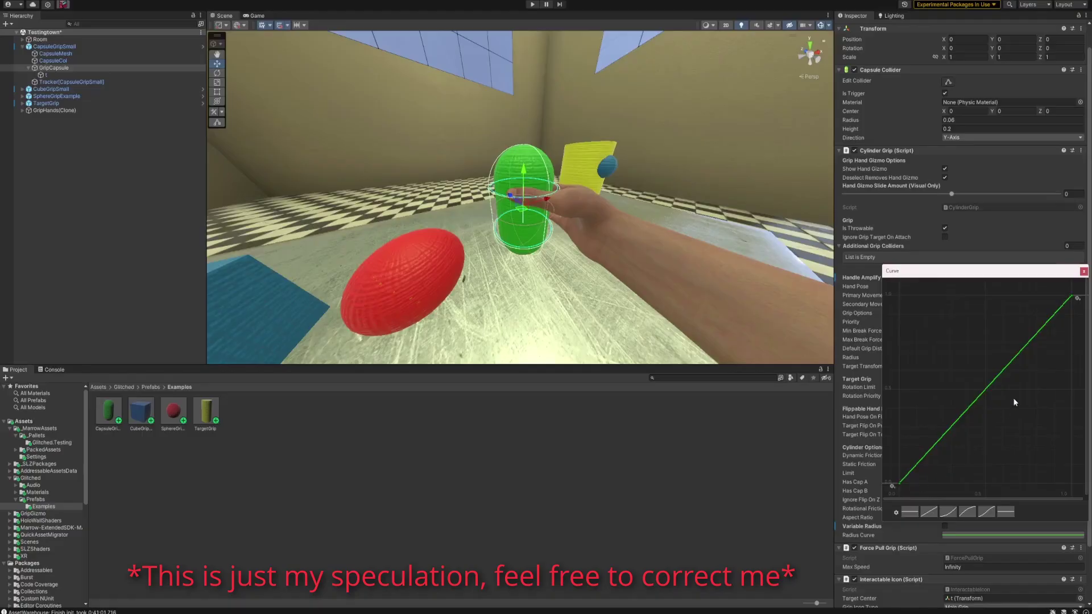
{"action": "left_click", "coordinate": [949, 512]}
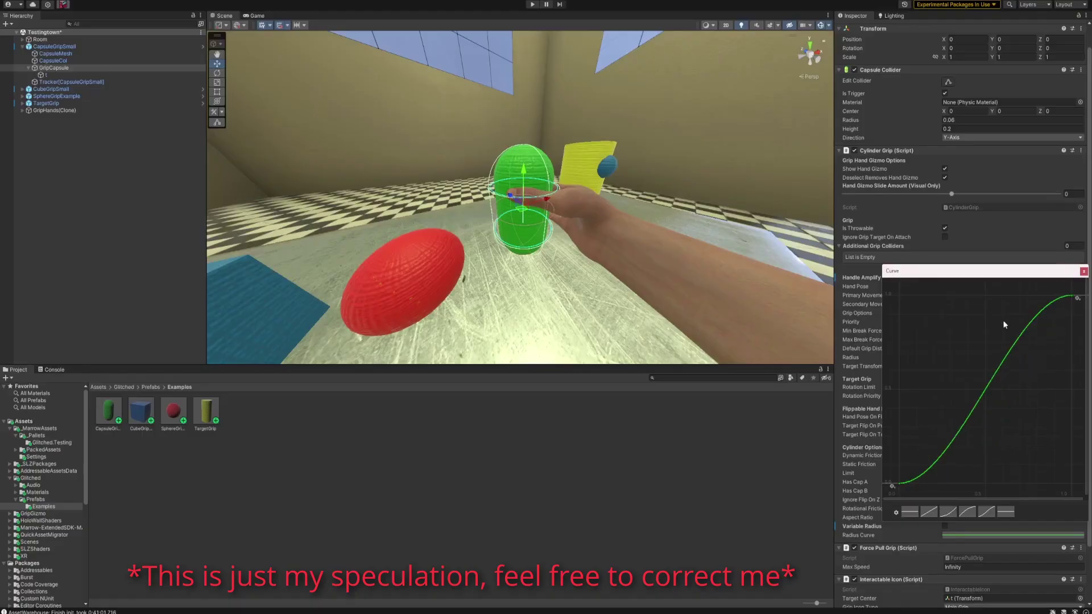
{"action": "left_click", "coordinate": [929, 512]}
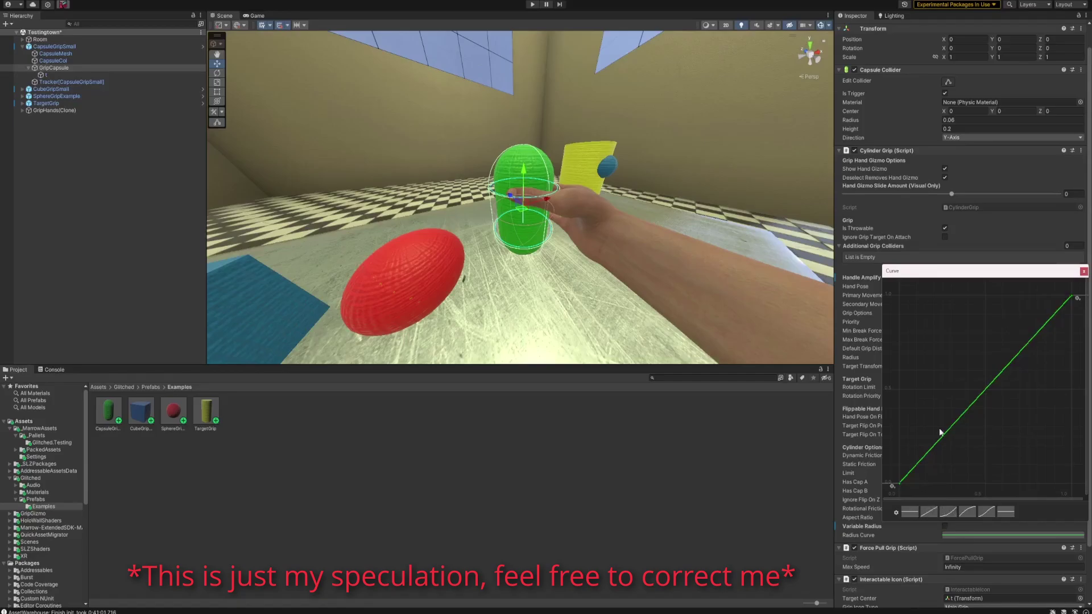
{"action": "left_click", "coordinate": [1084, 271]}
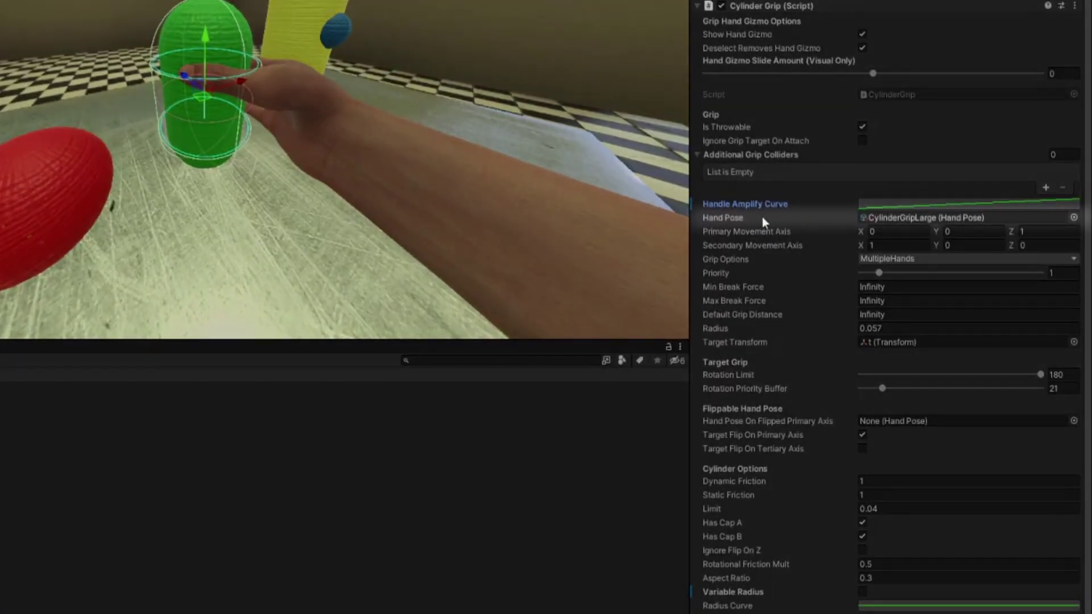
Step: Bring up the Hand Pose picker and orbit the view to just under the gripping hand
{"action": "left_click", "coordinate": [1074, 218]}
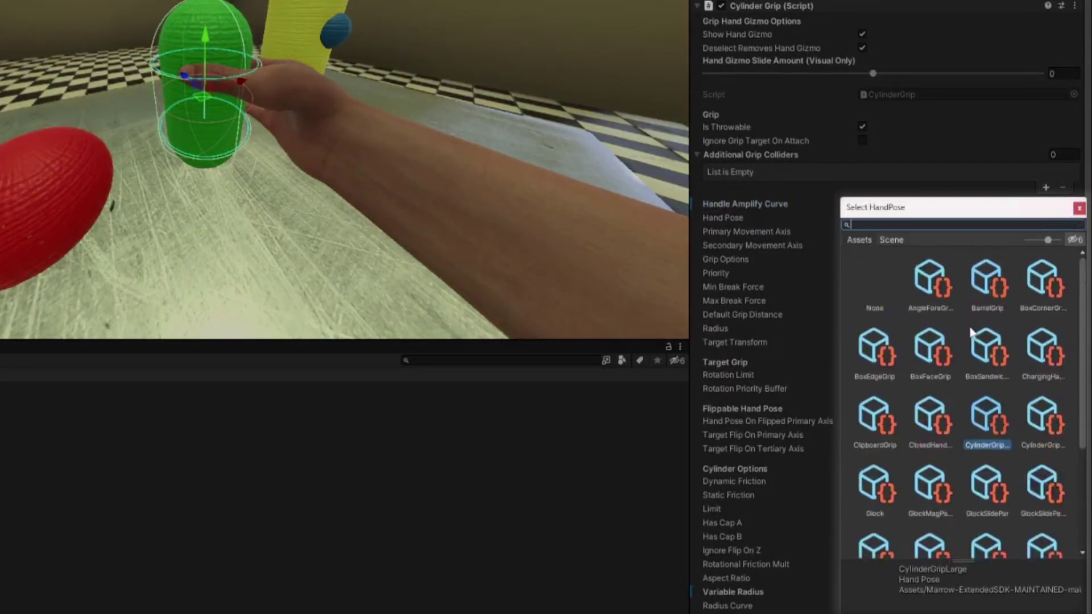
{"action": "scroll", "coordinate": [971, 332], "scroll_direction": "down", "scroll_amount": 3}
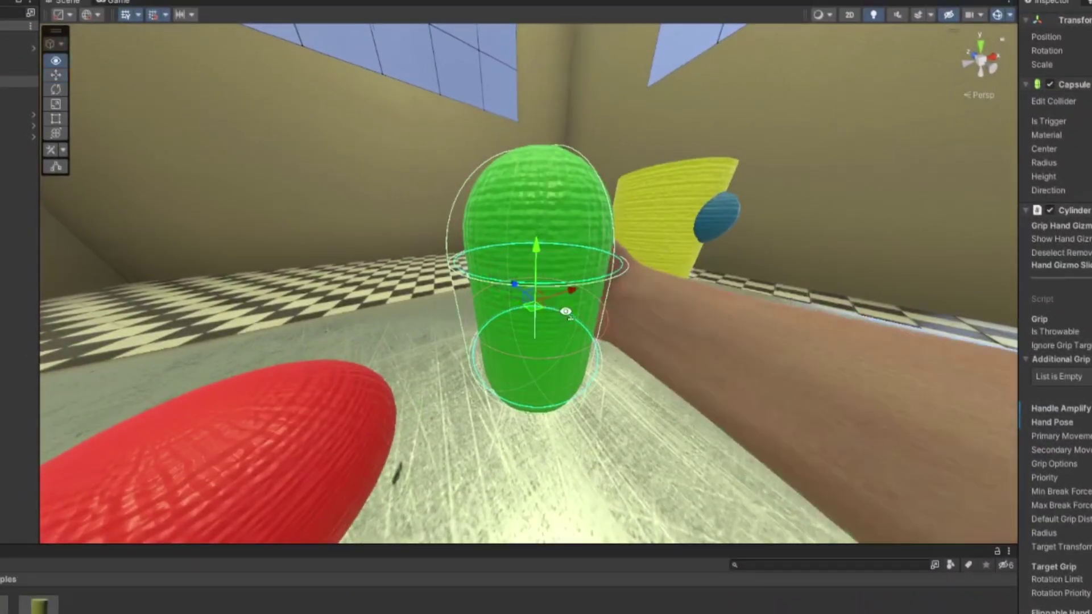
{"action": "scroll", "coordinate": [620, 323], "scroll_direction": "down", "scroll_amount": 7}
{"action": "middle_click_drag", "start_coordinate": [629, 309], "coordinate": [579, 425]}
{"action": "mouse_move", "coordinate": [579, 425]}
{"action": "right_mouse_down"}
{"action": "mouse_move", "coordinate": [780, 425]}
{"action": "mouse_move", "coordinate": [682, 415]}
{"action": "mouse_move", "coordinate": [562, 434]}
{"action": "right_mouse_up"}
{"action": "left_click_drag", "start_coordinate": [561, 432], "coordinate": [85, 352], "text": "alt"}
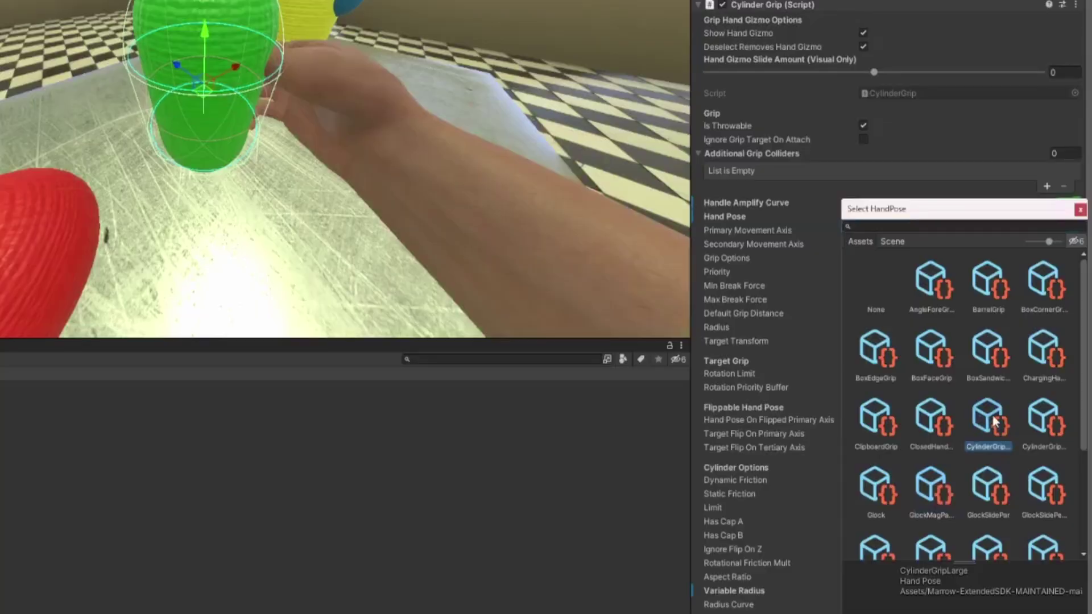
Step: Choose CylinderGripSmall as the hand pose and check the Grip Options, still MultipleHands
{"action": "left_click", "coordinate": [1050, 432]}
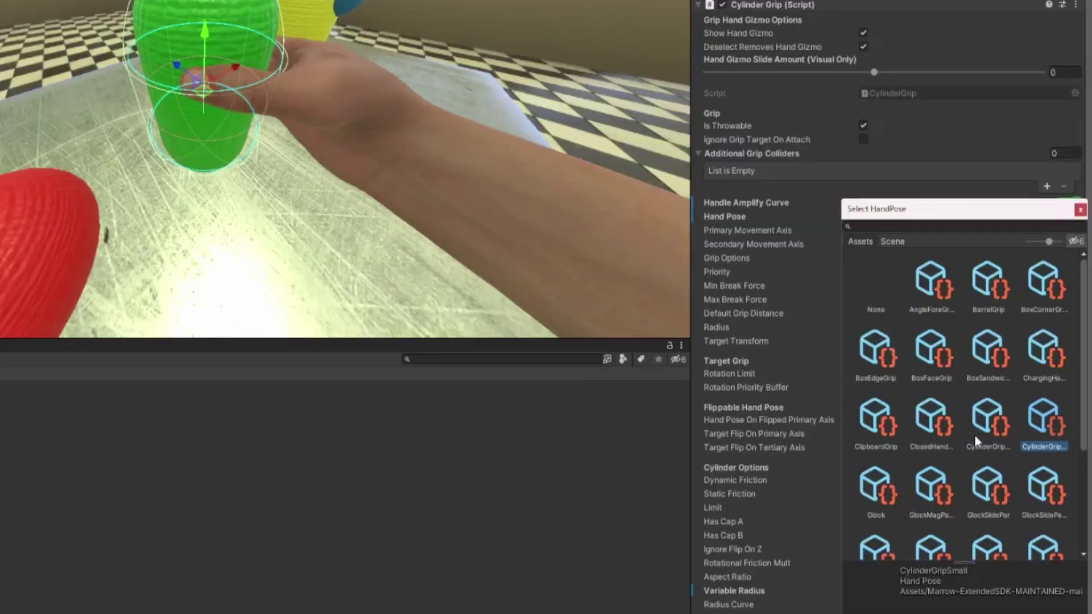
{"action": "scroll", "coordinate": [998, 435], "scroll_direction": "down", "scroll_amount": 3}
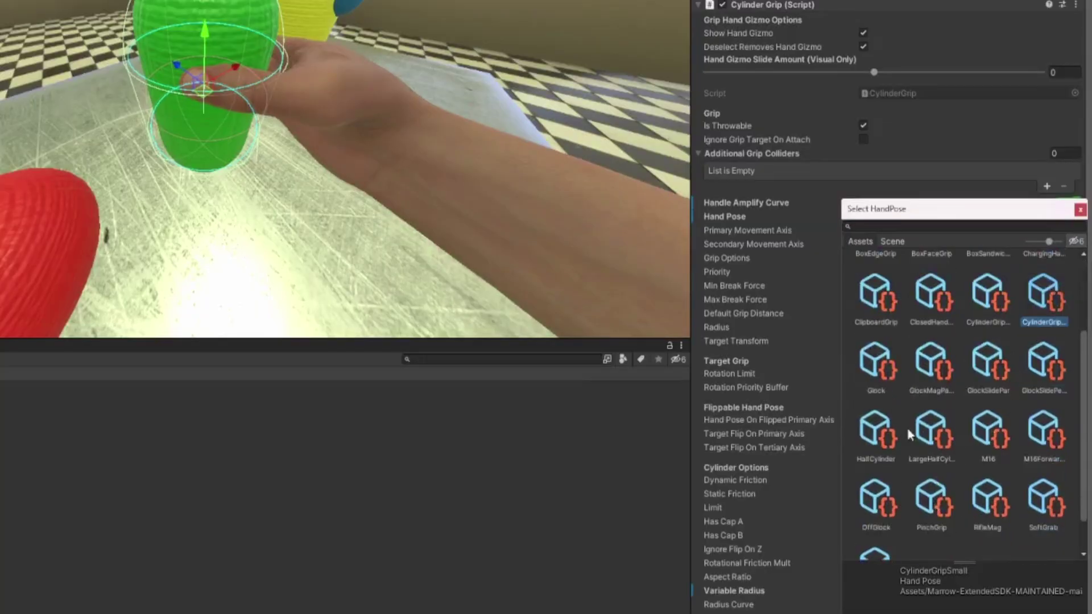
{"action": "scroll", "coordinate": [927, 460], "scroll_direction": "down", "scroll_amount": 1}
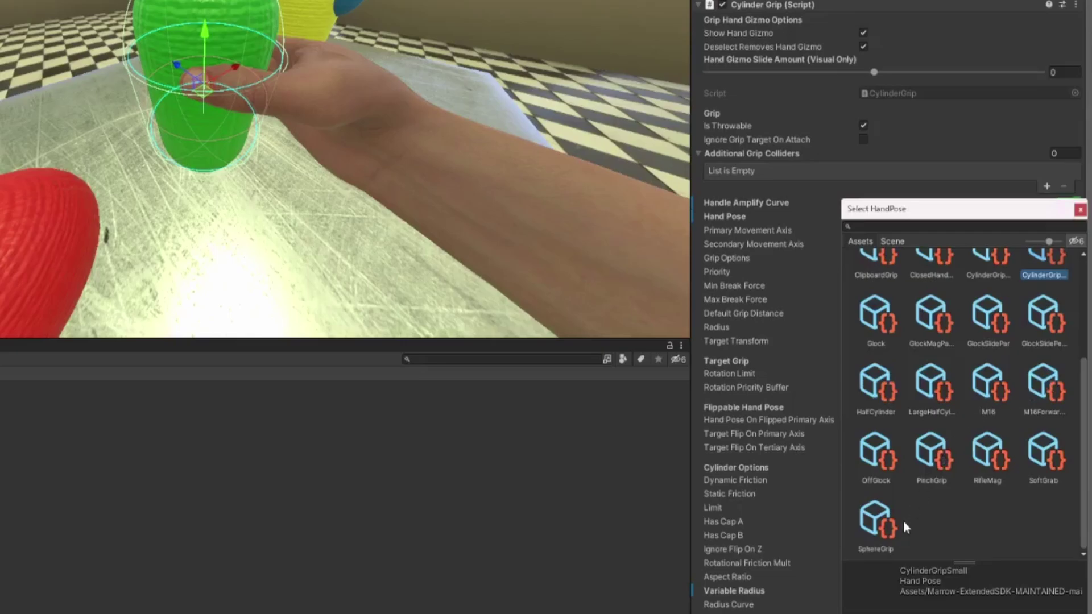
{"action": "right_click_drag", "start_coordinate": [278, 136], "coordinate": [353, 143]}
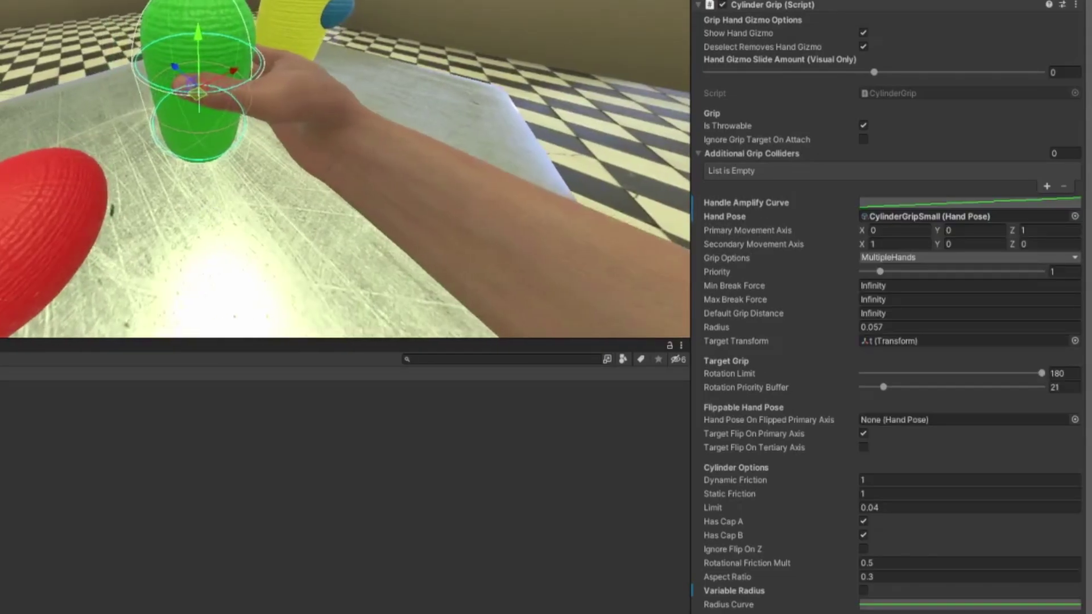
{"action": "left_click", "coordinate": [1075, 216]}
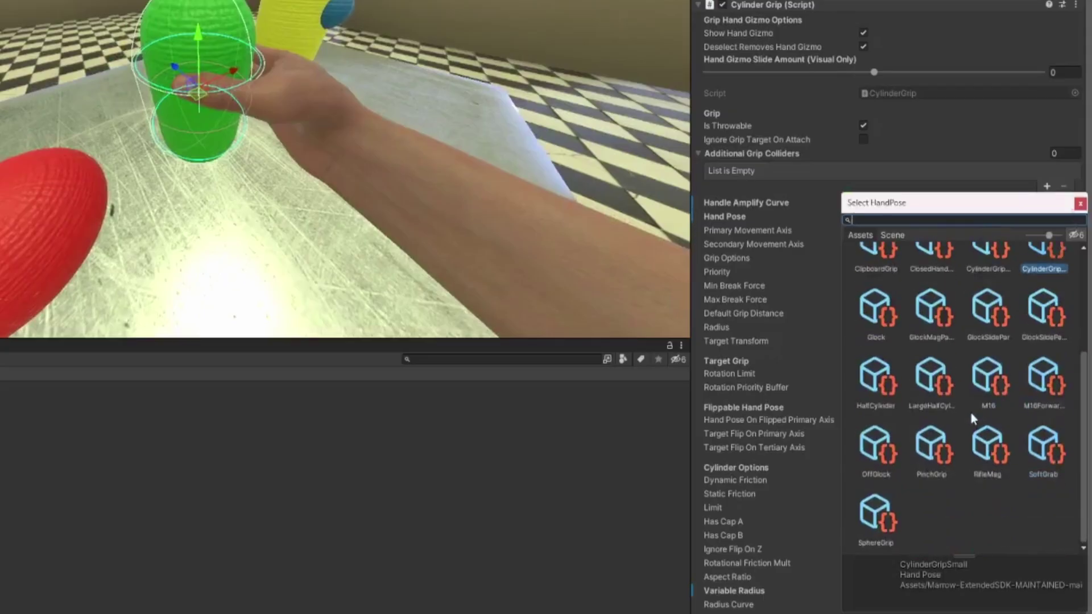
{"action": "left_click", "coordinate": [1081, 204]}
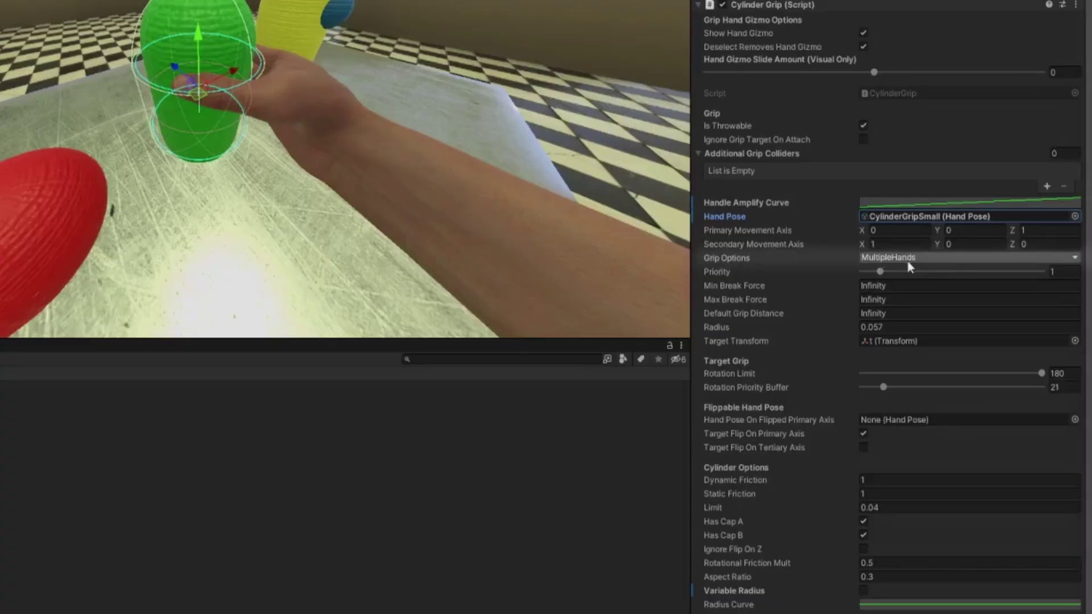
{"action": "left_click", "coordinate": [909, 259]}
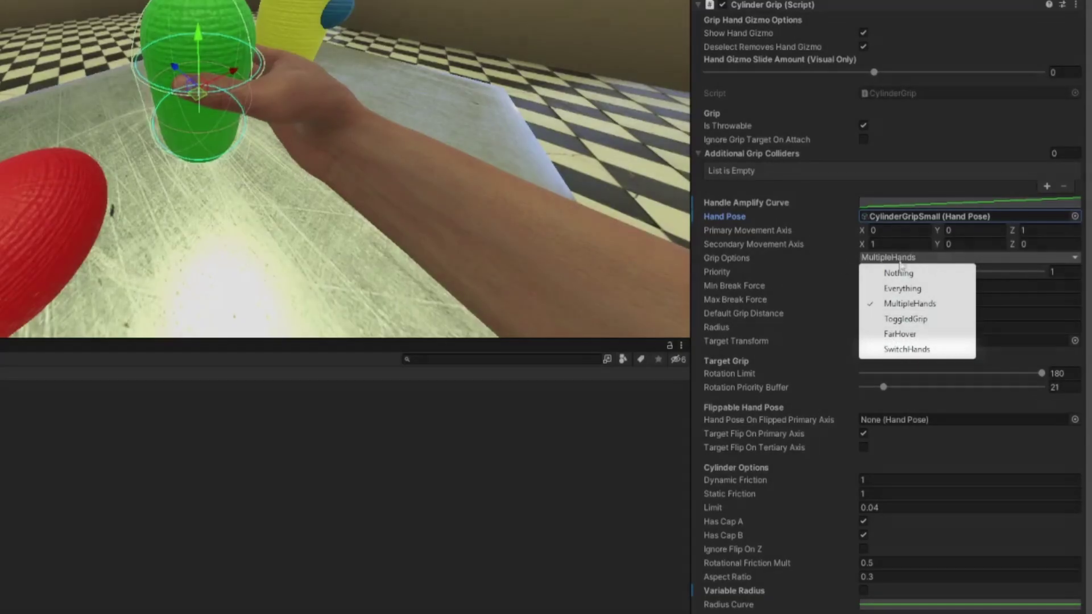
{"action": "left_click", "coordinate": [1013, 271]}
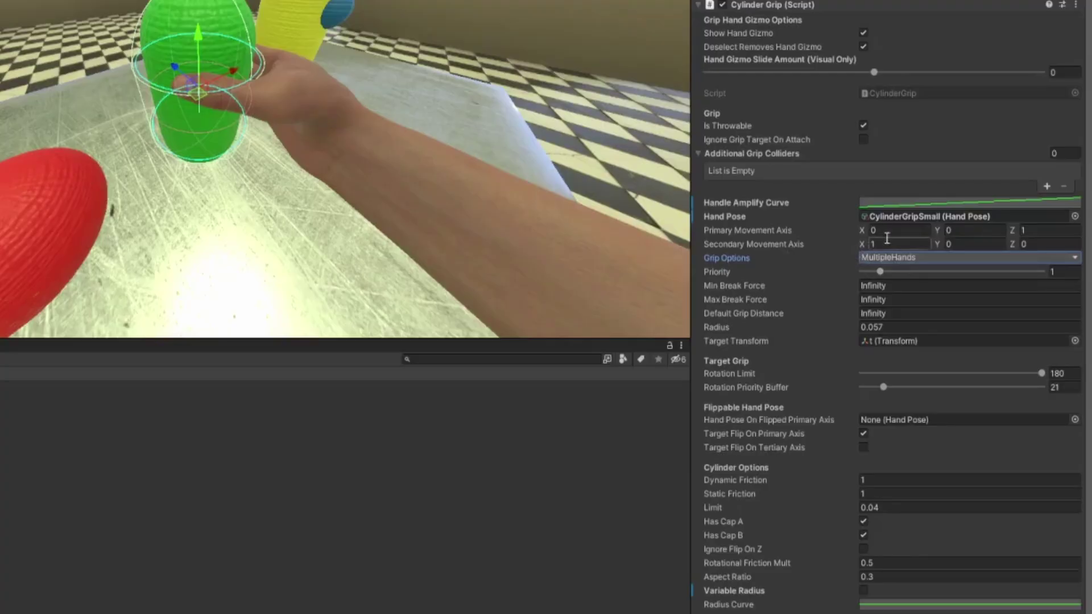
{"action": "left_click", "coordinate": [923, 257]}
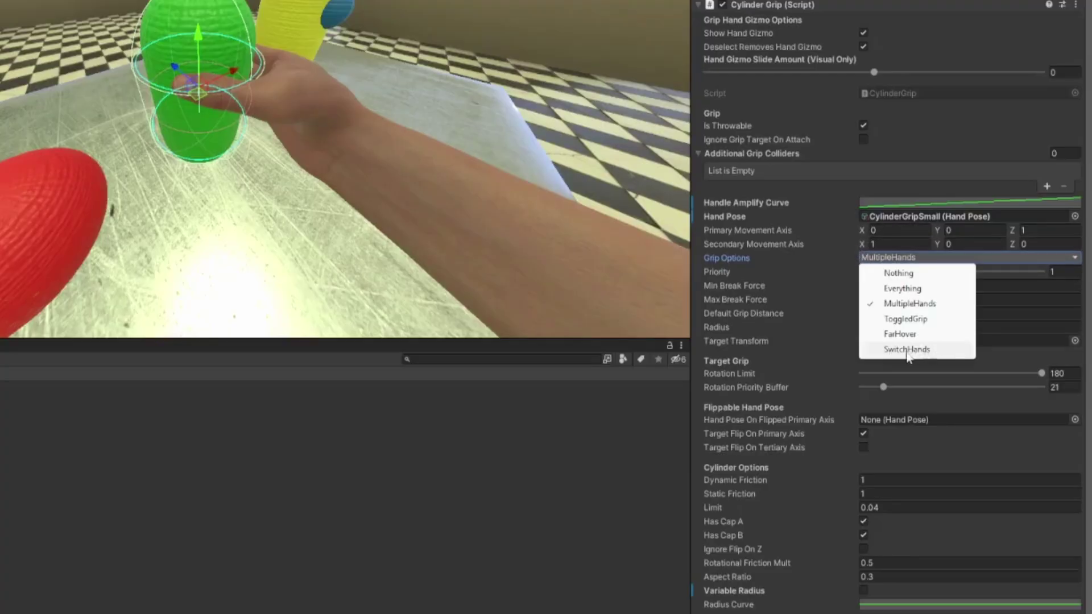
{"action": "left_click", "coordinate": [741, 260]}
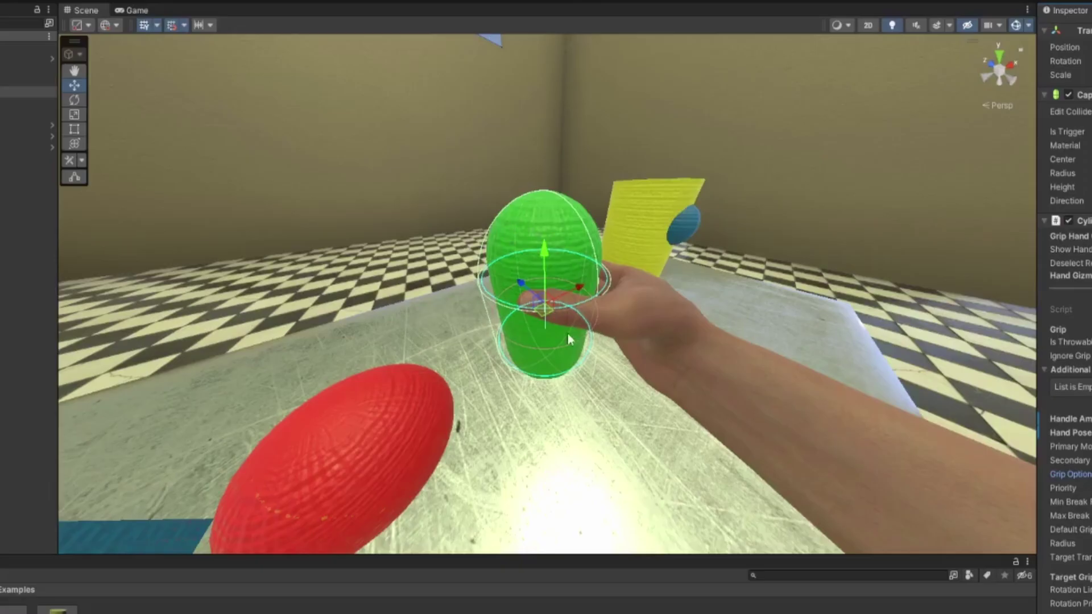
{"action": "right_click_drag", "start_coordinate": [568, 335], "coordinate": [609, 272]}
{"action": "left_click_drag", "start_coordinate": [609, 272], "coordinate": [564, 333], "text": "alt"}
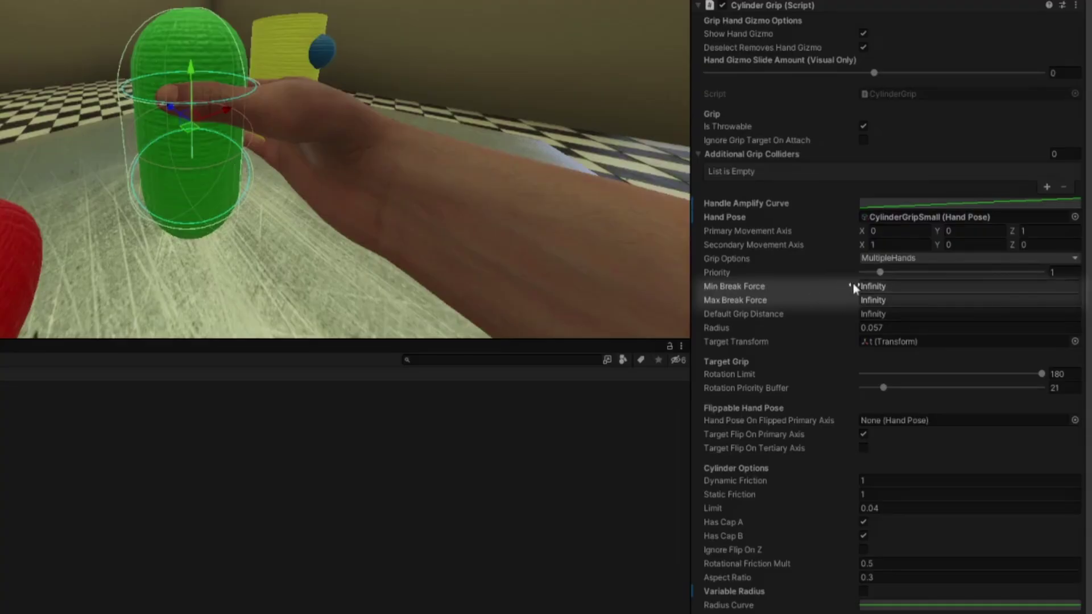
{"action": "left_click", "coordinate": [903, 300]}
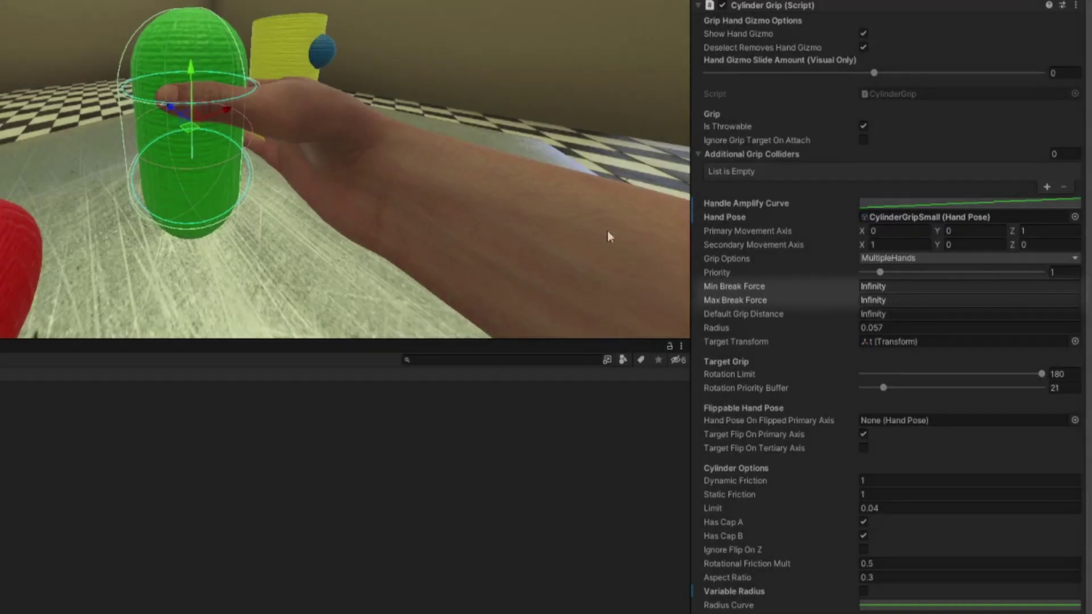
{"action": "scroll", "coordinate": [825, 346], "scroll_direction": "up", "scroll_amount": 2}
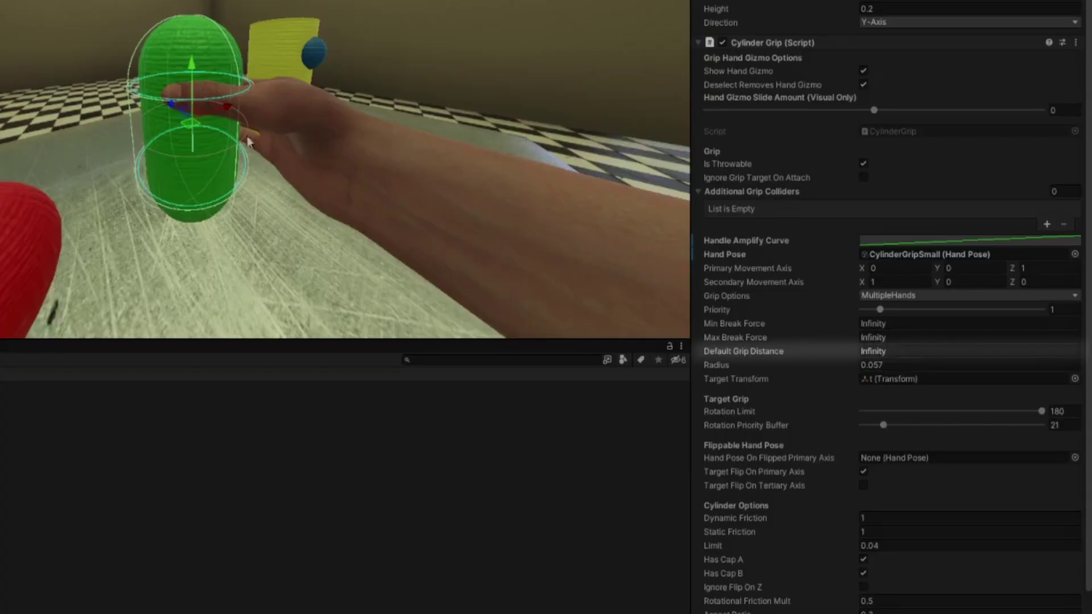
{"action": "left_click", "coordinate": [880, 351]}
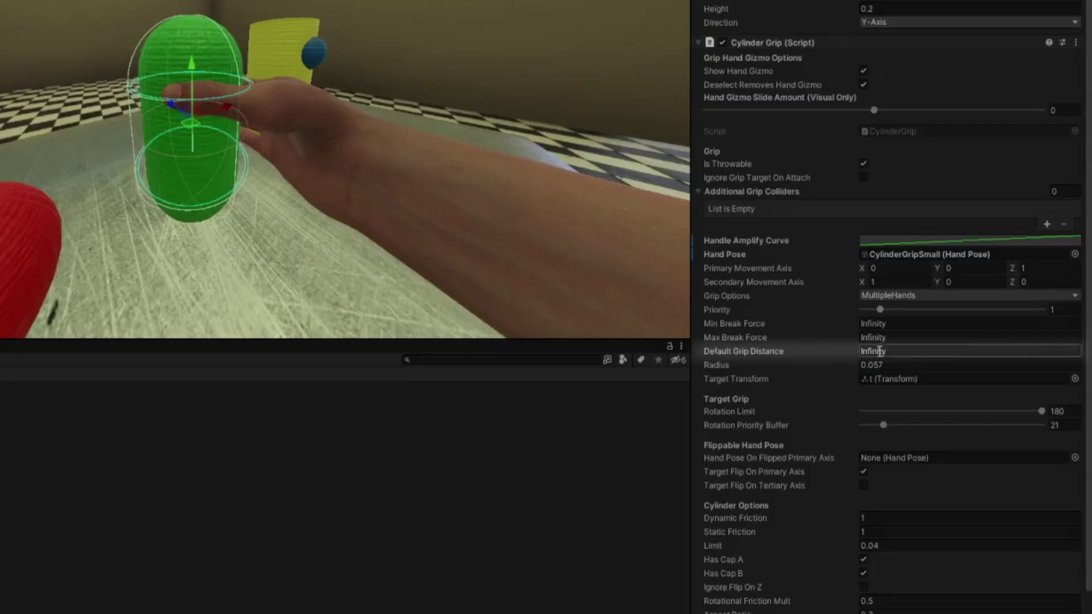
{"action": "left_click", "coordinate": [817, 367]}
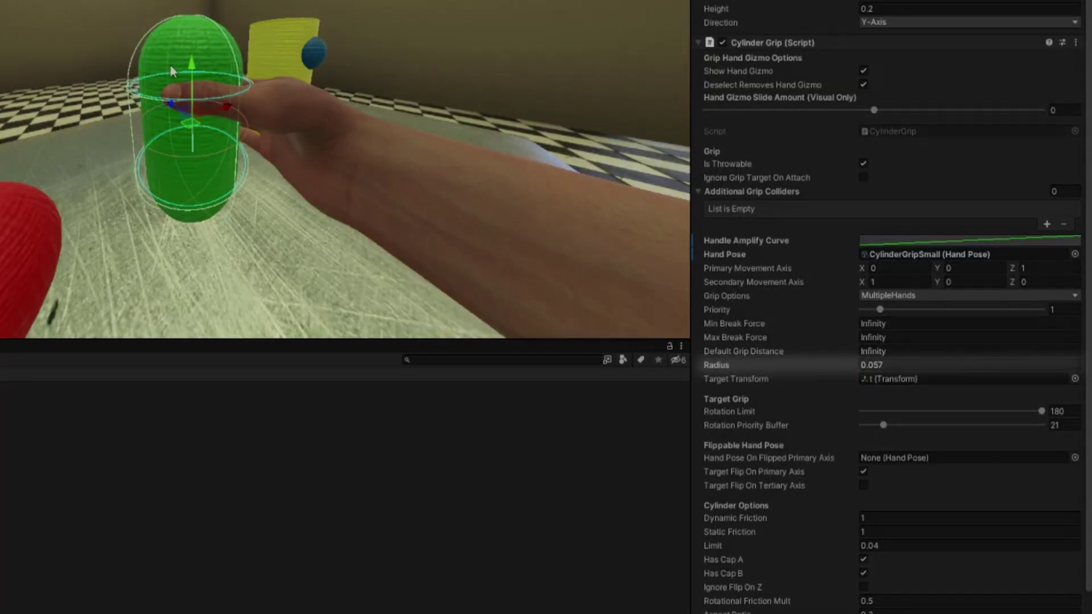
{"action": "right_click_drag", "start_coordinate": [175, 71], "coordinate": [190, 228]}
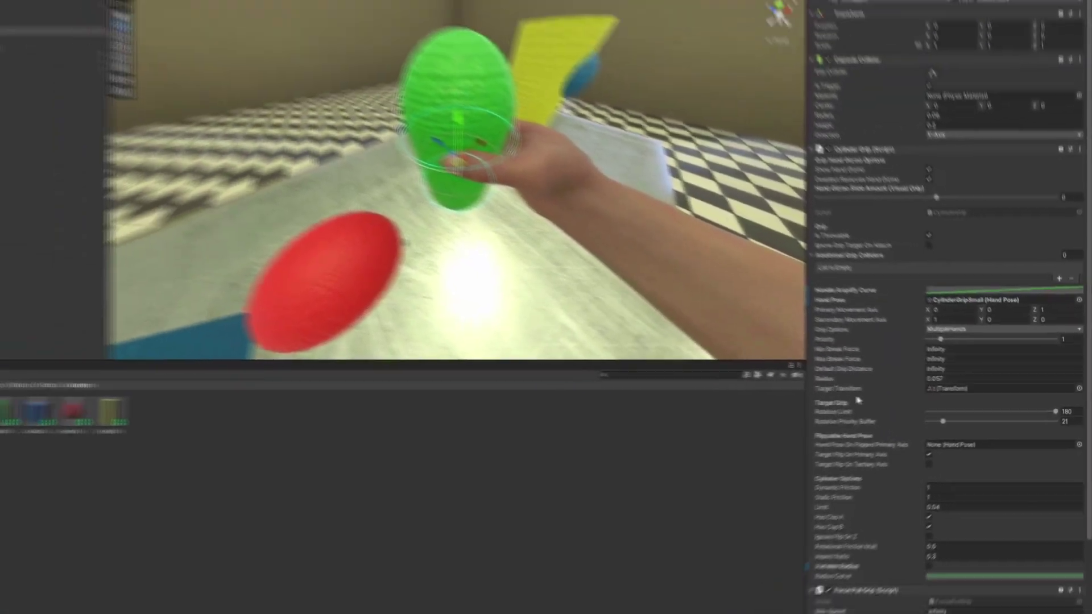
Step: Try grip radii of 0.03 and 0.02, flying into the capsule to inspect the hand
{"action": "left_click", "coordinate": [723, 367]}
{"action": "left_click_drag", "start_coordinate": [855, 381], "coordinate": [853, 383]}
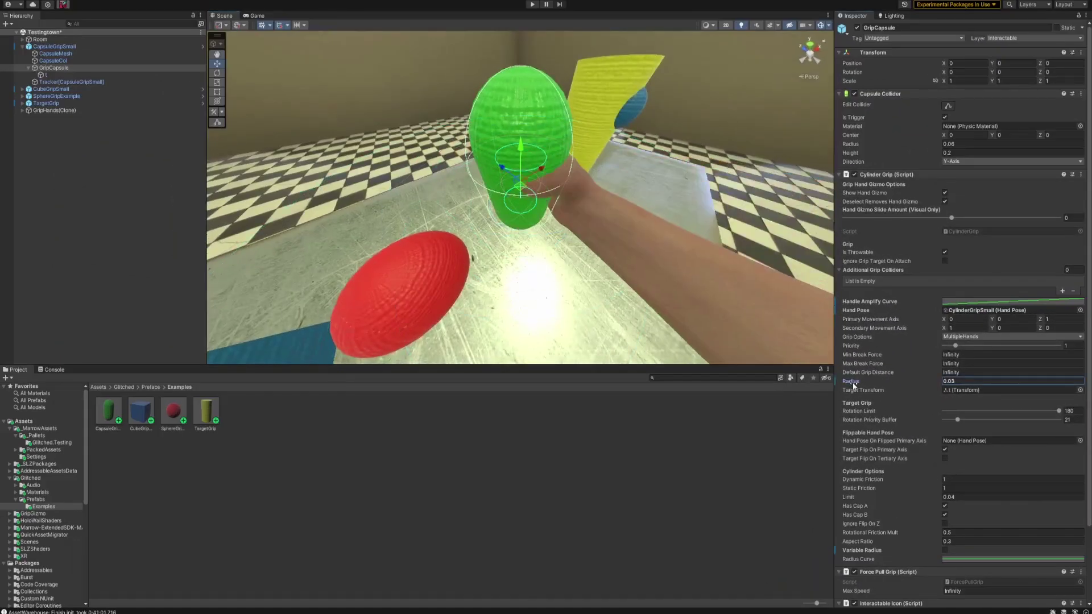
{"action": "right_click_drag", "start_coordinate": [565, 196], "coordinate": [547, 185]}
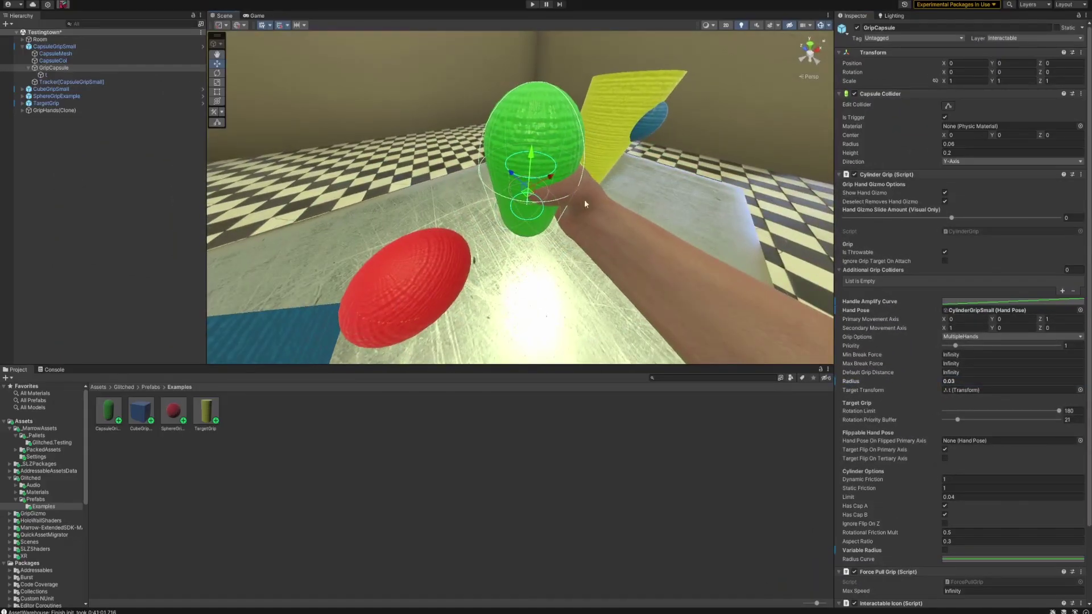
{"action": "left_click", "coordinate": [971, 382]}
{"action": "type", "text": "0.02"}
{"action": "key", "text": "w"}
{"action": "right_click_drag", "start_coordinate": [675, 326], "coordinate": [499, 198]}
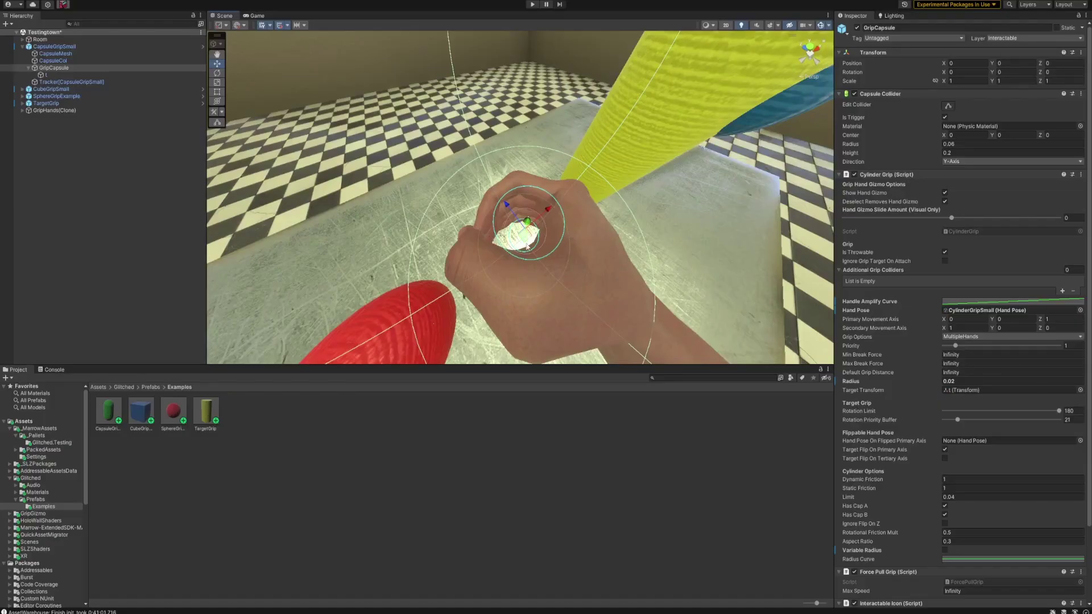
{"action": "key", "text": "s"}
{"action": "right_click_drag", "start_coordinate": [527, 247], "coordinate": [531, 196]}
Step: Set the Cylinder Grip radius to 0.06 and fly around the capsule to check the hand
{"action": "left_click", "coordinate": [962, 382]}
{"action": "type", "text": "0.06"}
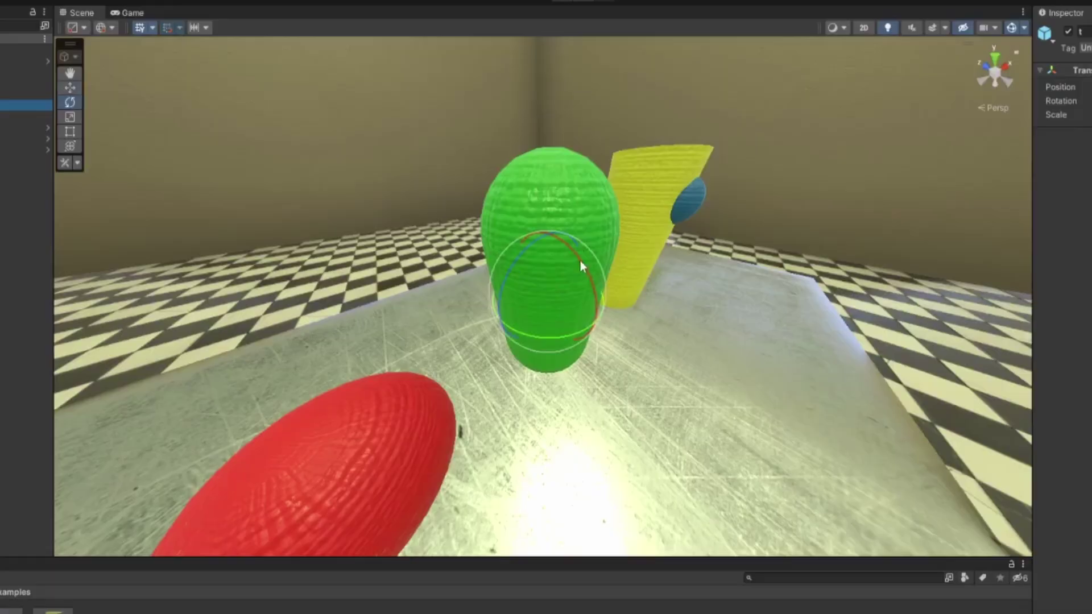
{"action": "left_click_drag", "start_coordinate": [581, 259], "coordinate": [620, 351]}
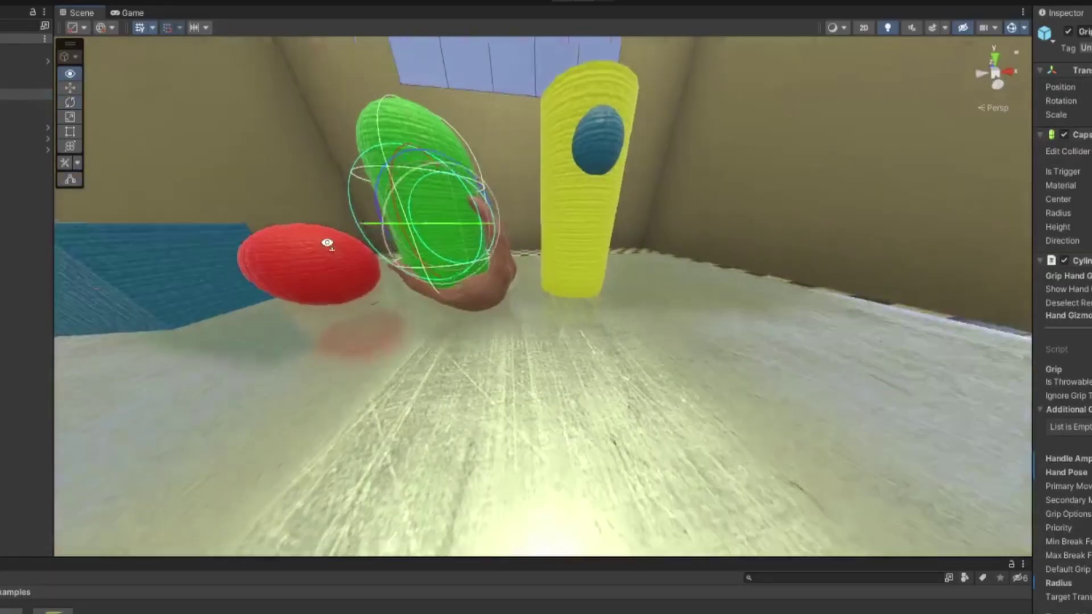
{"action": "key", "text": "w"}
{"action": "key", "text": "a"}
{"action": "right_click_drag", "start_coordinate": [327, 244], "coordinate": [492, 236]}
{"action": "key", "text": "d"}
{"action": "key", "text": "a"}
{"action": "key", "text": "d"}
{"action": "key", "text": "a"}
{"action": "key", "text": "d"}
{"action": "key", "text": "s"}
Step: Rotate the grip's child object about X, reselect the grip object, and inspect from around the capsule
{"action": "left_click", "coordinate": [22, 105]}
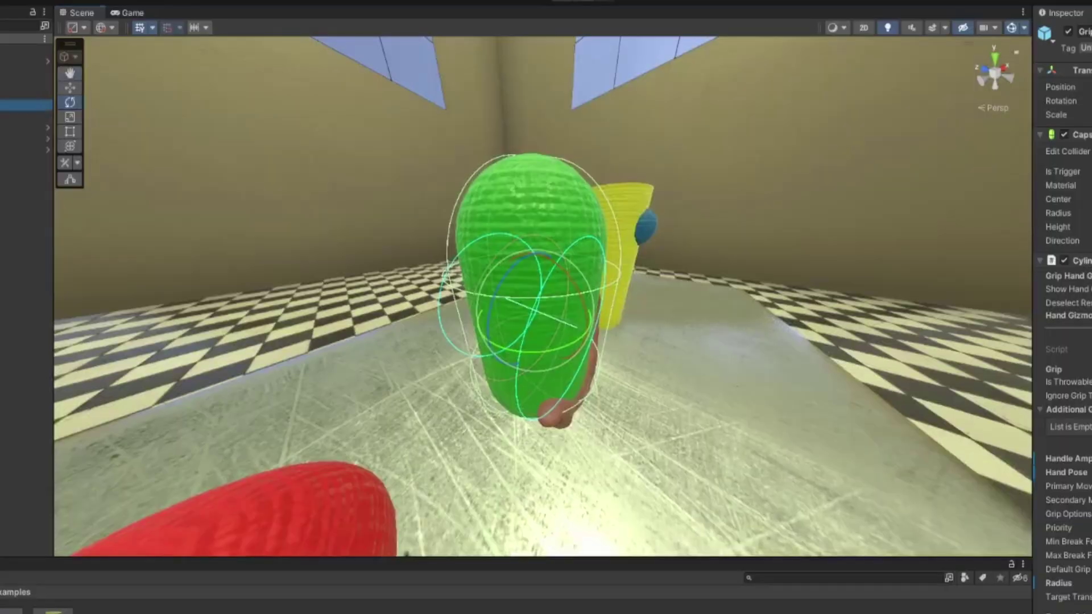
{"action": "left_click_drag", "start_coordinate": [570, 290], "coordinate": [393, 256]}
{"action": "key", "text": "a"}
{"action": "right_click_drag", "start_coordinate": [569, 318], "coordinate": [644, 322]}
{"action": "left_click", "coordinate": [23, 94]}
{"action": "key", "text": "d"}
{"action": "mouse_move", "coordinate": [510, 307]}
{"action": "right_mouse_down"}
{"action": "mouse_move", "coordinate": [246, 351]}
{"action": "mouse_move", "coordinate": [507, 327]}
{"action": "right_mouse_up"}
{"action": "key", "text": "a"}
{"action": "key", "text": "d"}
{"action": "right_click_drag", "start_coordinate": [651, 282], "coordinate": [700, 344]}
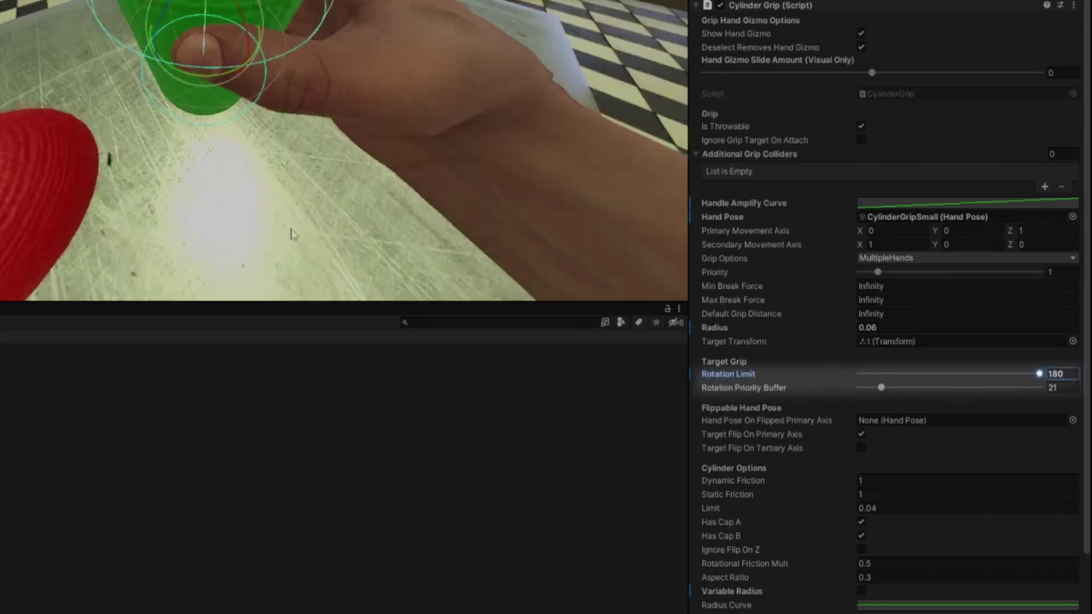
{"action": "scroll", "coordinate": [316, 223], "scroll_direction": "down", "scroll_amount": 3}
{"action": "middle_click_drag", "start_coordinate": [329, 135], "coordinate": [320, 143]}
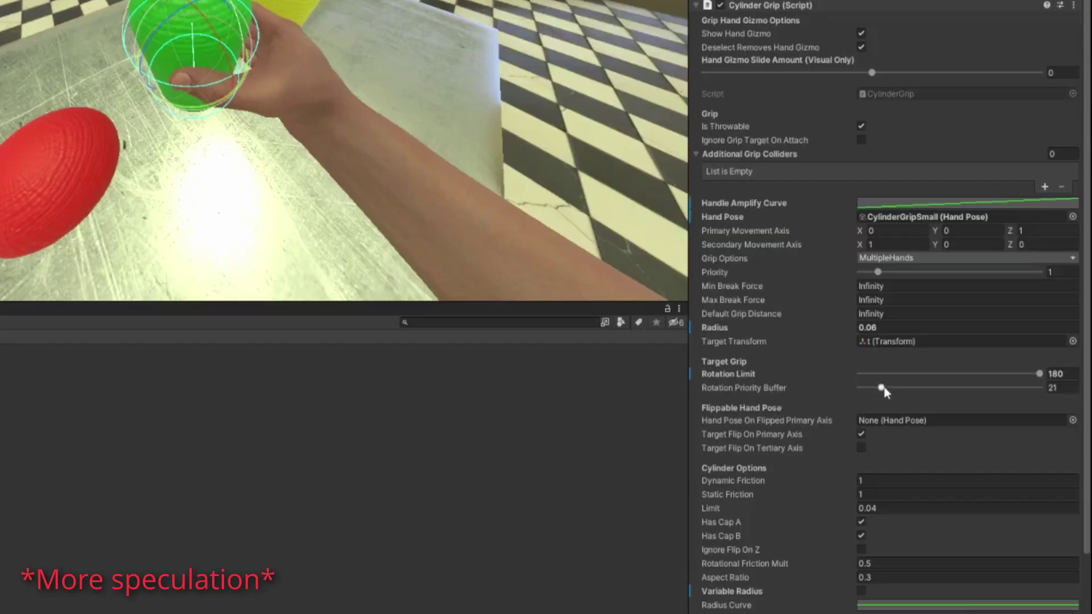
{"action": "scroll", "coordinate": [736, 418], "scroll_direction": "down", "scroll_amount": 3}
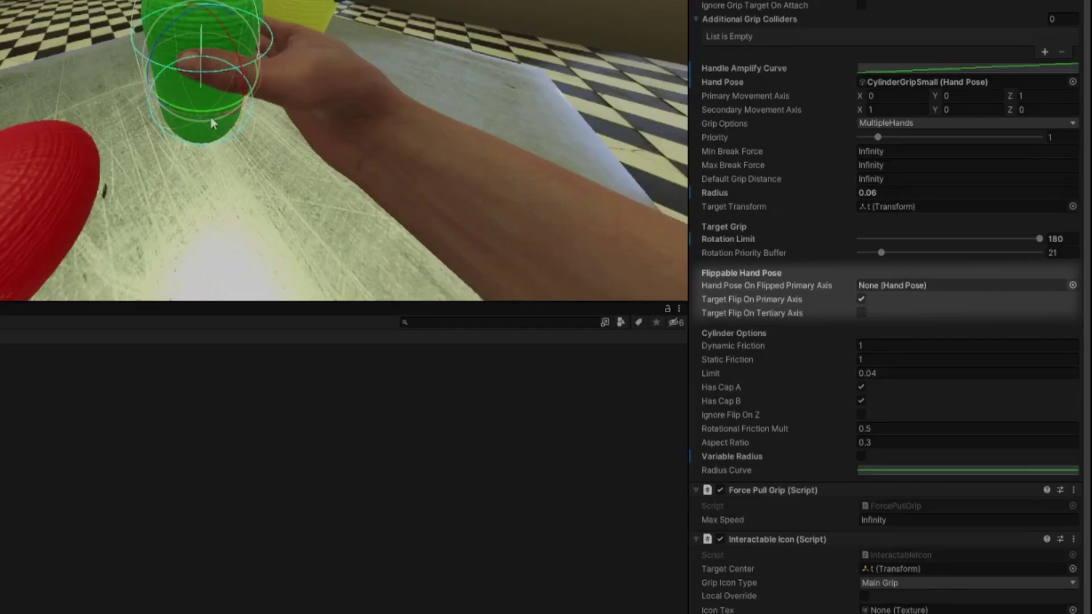
{"action": "mouse_move", "coordinate": [801, 312]}
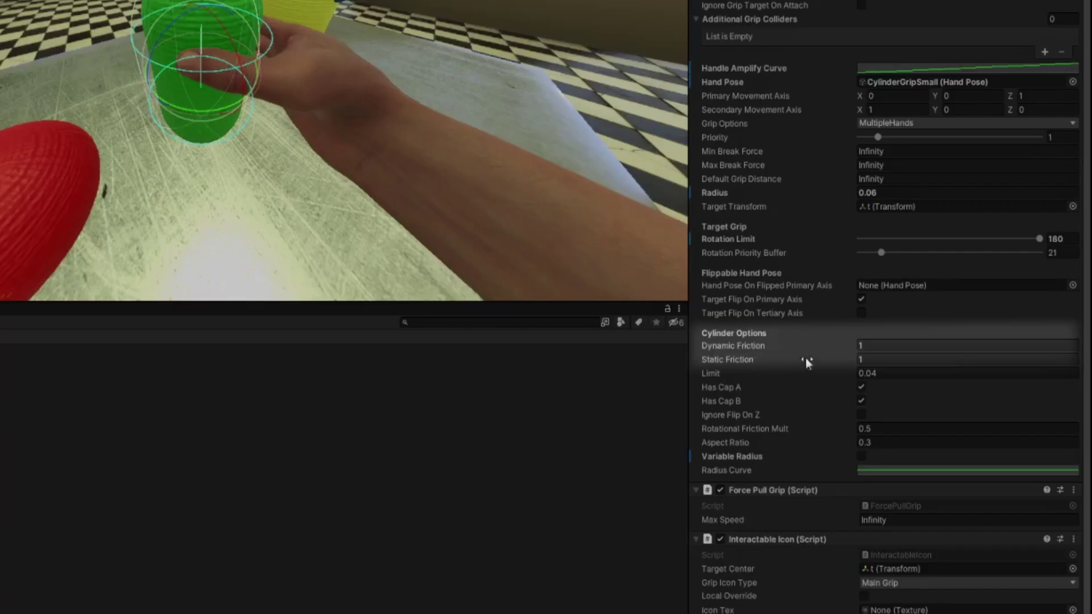
Step: Leave Dynamic Friction at 1 and raise the Cylinder Options Limit from 0.04 to 0.05
{"action": "left_click", "coordinate": [864, 345]}
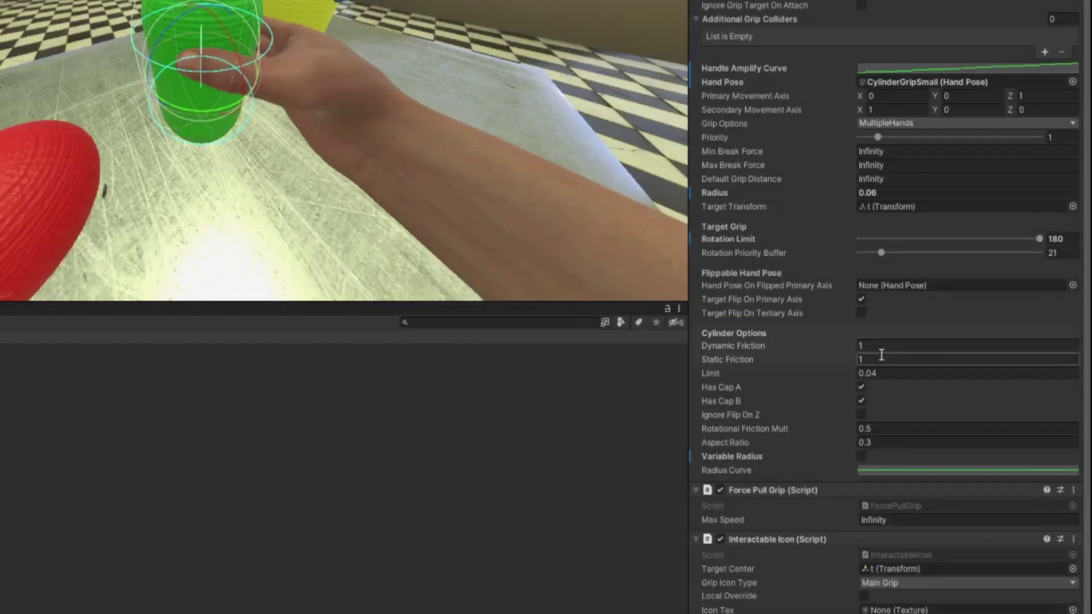
{"action": "left_click", "coordinate": [712, 378]}
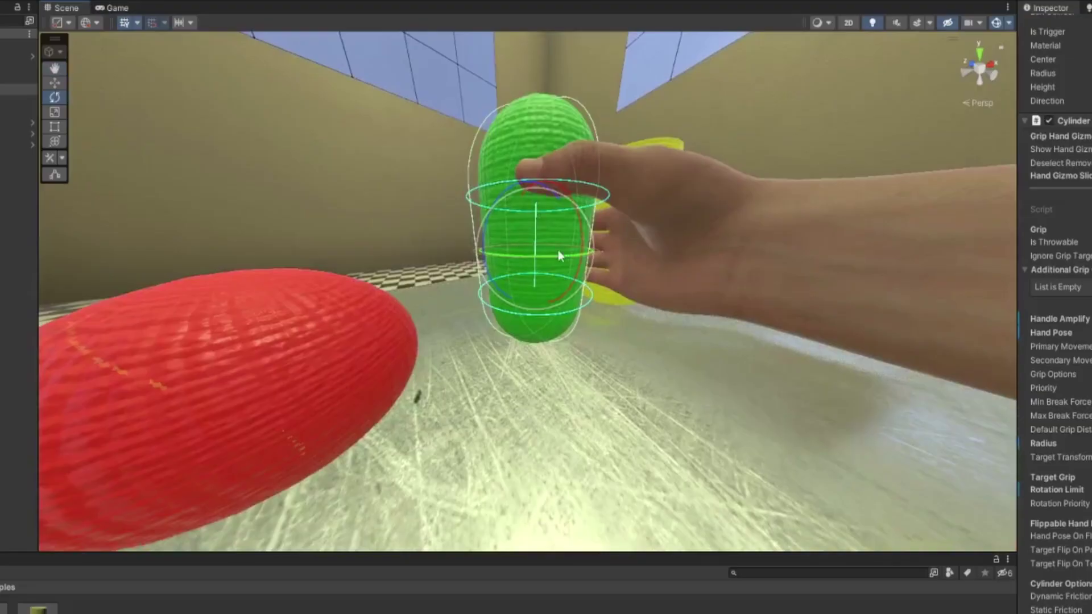
{"action": "middle_click_drag", "start_coordinate": [558, 256], "coordinate": [542, 187]}
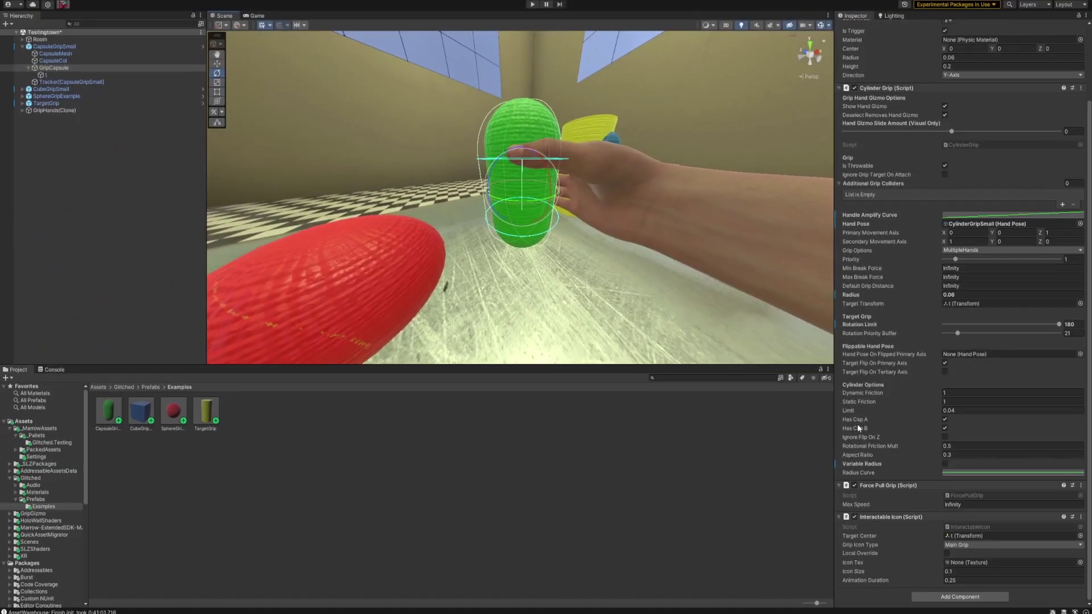
{"action": "left_click_drag", "start_coordinate": [853, 413], "coordinate": [858, 413]}
{"action": "scroll", "coordinate": [619, 247], "scroll_direction": "down", "scroll_amount": 6}
{"action": "mouse_move", "coordinate": [619, 247]}
{"action": "middle_mouse_down"}
{"action": "mouse_move", "coordinate": [627, 282]}
{"action": "mouse_move", "coordinate": [622, 267]}
{"action": "middle_mouse_up"}
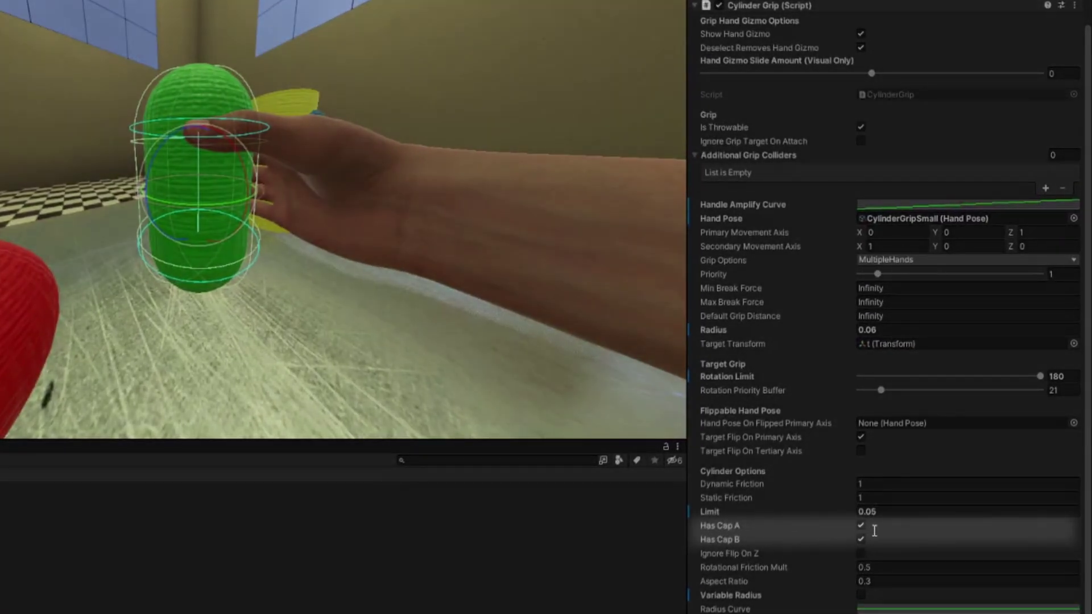
{"action": "scroll", "coordinate": [162, 191], "scroll_direction": "down", "scroll_amount": 2}
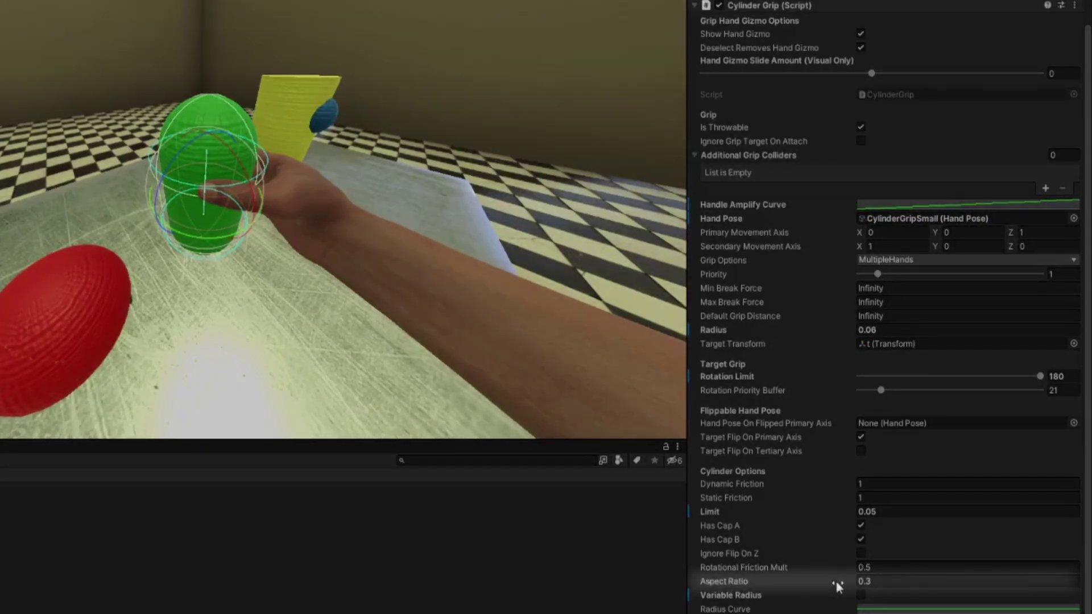
Step: Edit the Aspect Ratio value, then turn the view to bring the blue cube in
{"action": "left_click", "coordinate": [874, 582]}
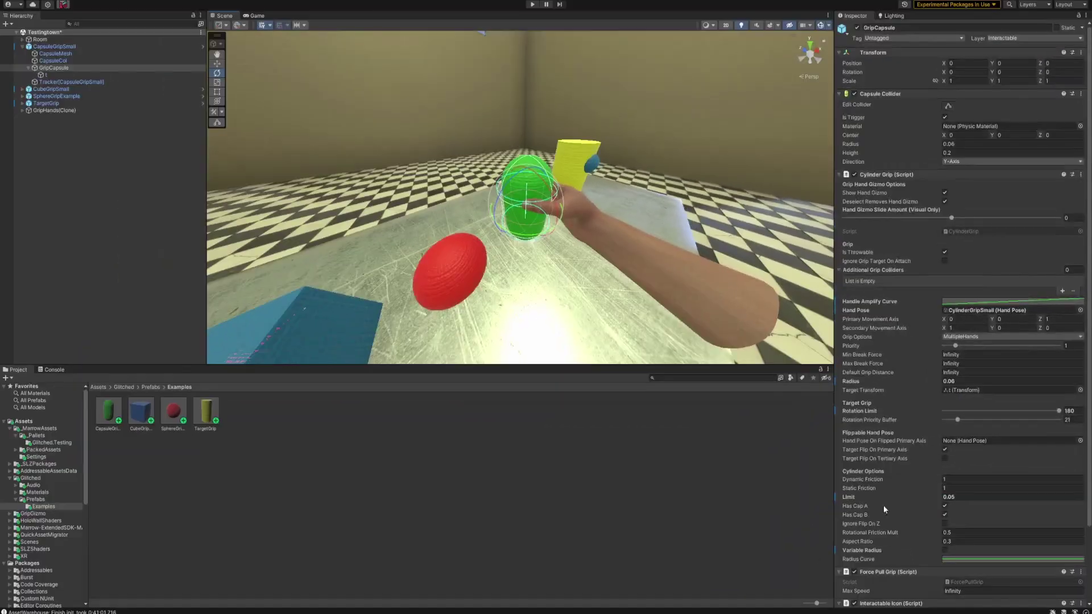
{"action": "scroll", "coordinate": [902, 515], "scroll_direction": "down", "scroll_amount": 2}
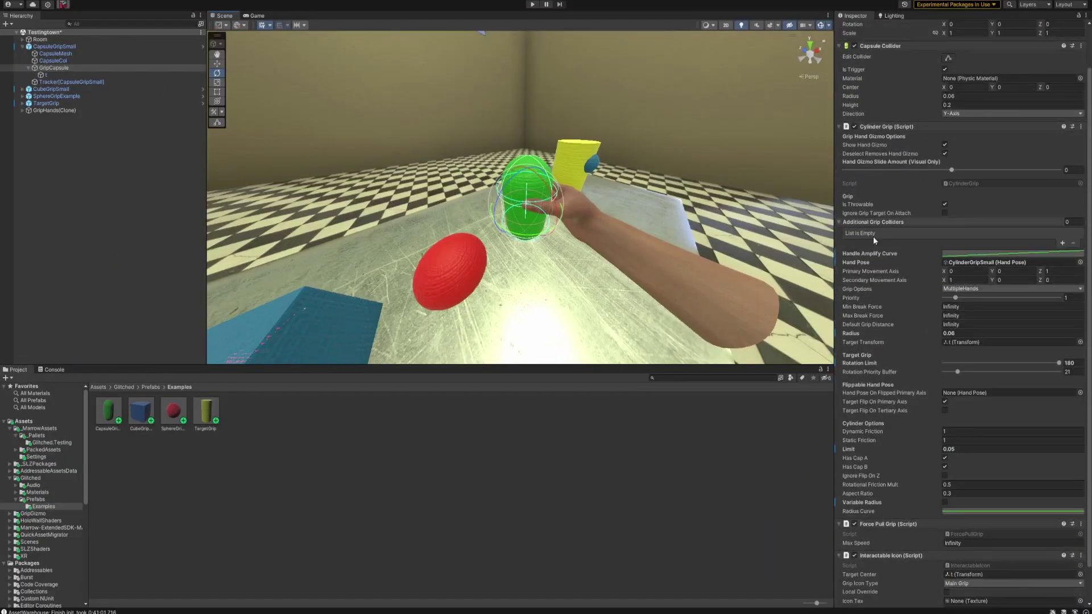
{"action": "scroll", "coordinate": [659, 175], "scroll_direction": "up", "scroll_amount": 3}
{"action": "scroll", "coordinate": [652, 199], "scroll_direction": "down", "scroll_amount": 6}
{"action": "middle_click_drag", "start_coordinate": [652, 216], "coordinate": [639, 217]}
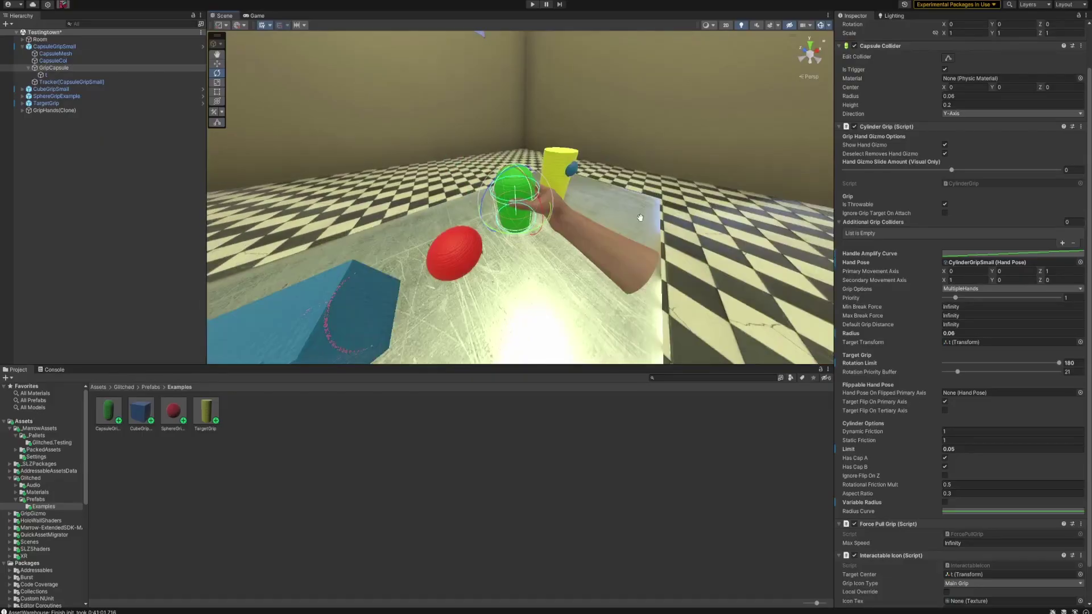
{"action": "scroll", "coordinate": [641, 218], "scroll_direction": "up", "scroll_amount": 4}
{"action": "right_click_drag", "start_coordinate": [641, 229], "coordinate": [530, 226]}
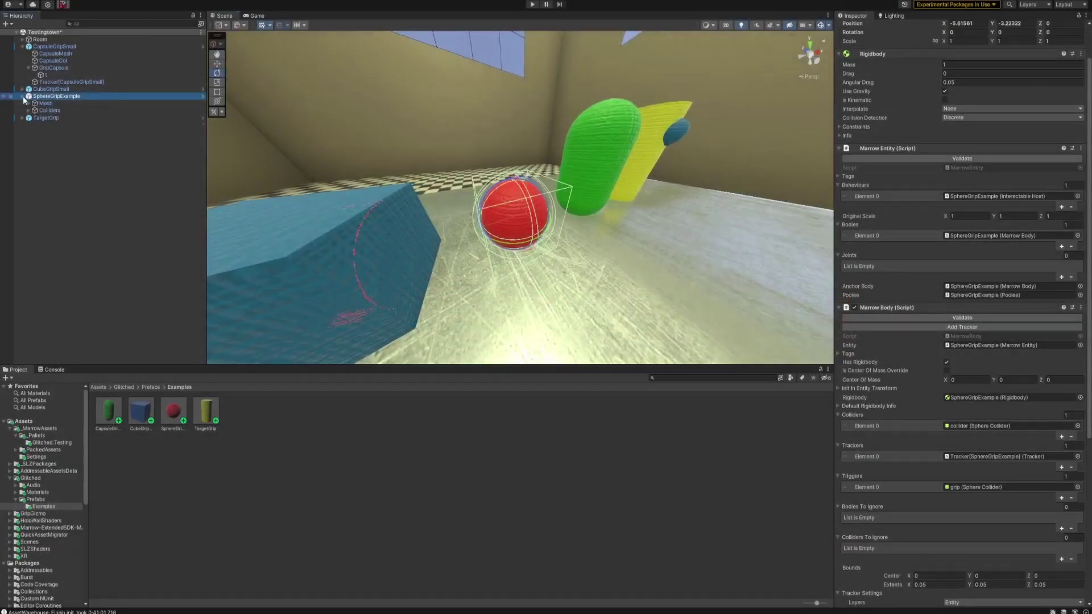
Step: Review the sphere grip (radius 0.04, friction 0.2 and 0.5), then select the blue cube example
{"action": "left_click", "coordinate": [49, 118]}
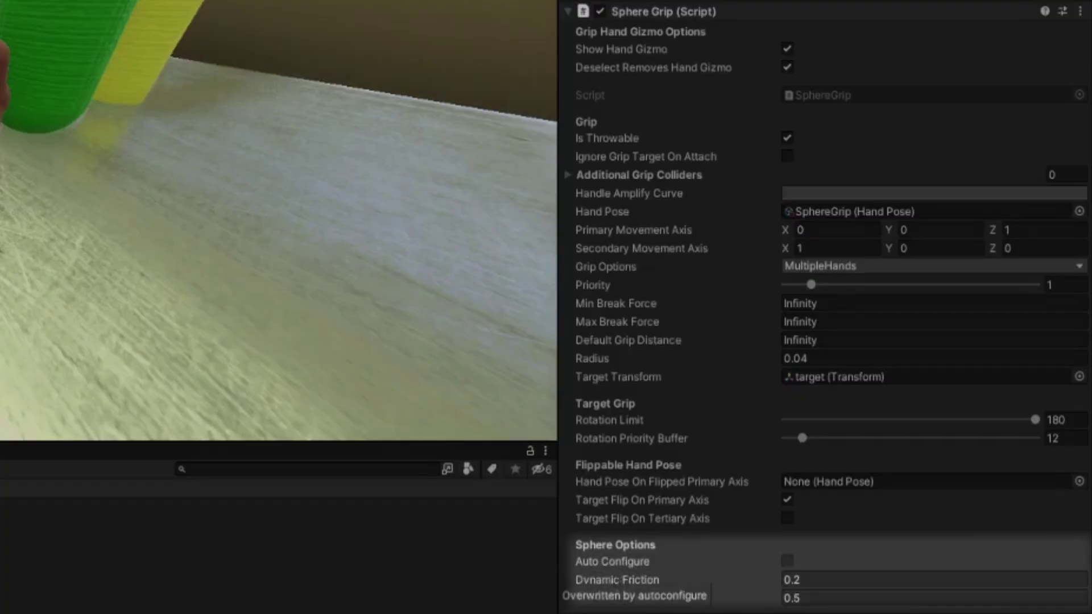
{"action": "mouse_move", "coordinate": [602, 561]}
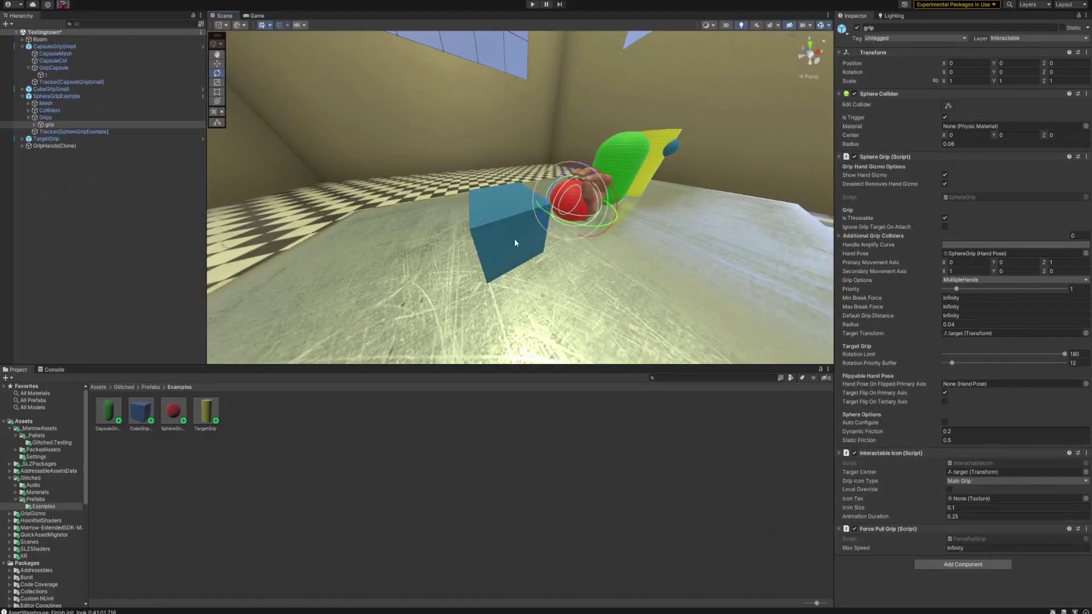
{"action": "middle_click_drag", "start_coordinate": [515, 239], "coordinate": [546, 216]}
{"action": "left_click", "coordinate": [550, 211]}
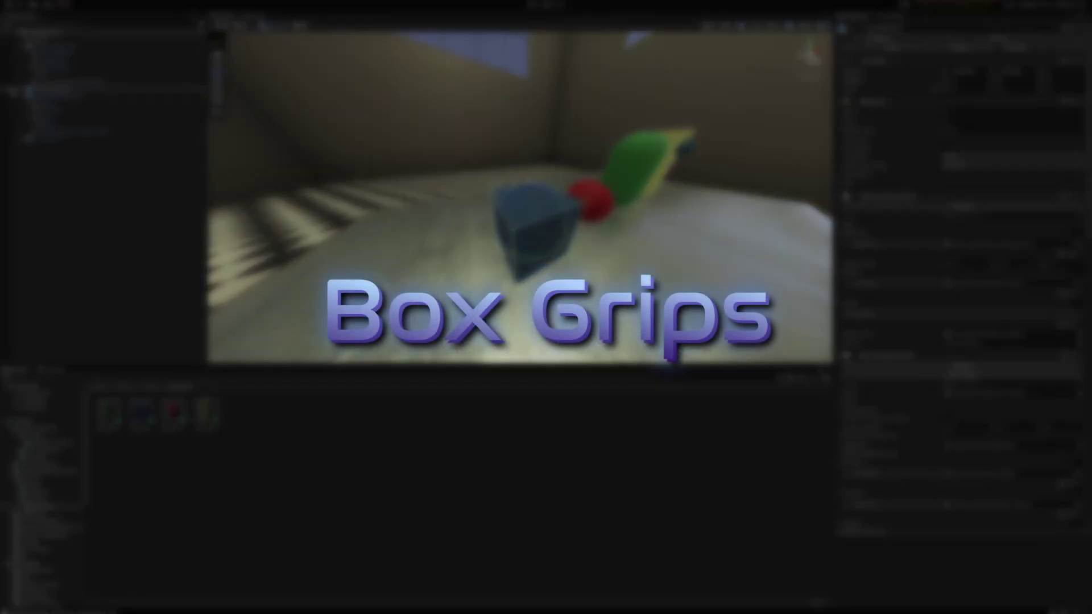
Step: Select CubeGripSmall's nested grip object and toggle Can Be Sandwiched Grabbed off and back on
{"action": "left_click", "coordinate": [21, 90]}
{"action": "left_click", "coordinate": [27, 104]}
{"action": "left_click", "coordinate": [41, 112]}
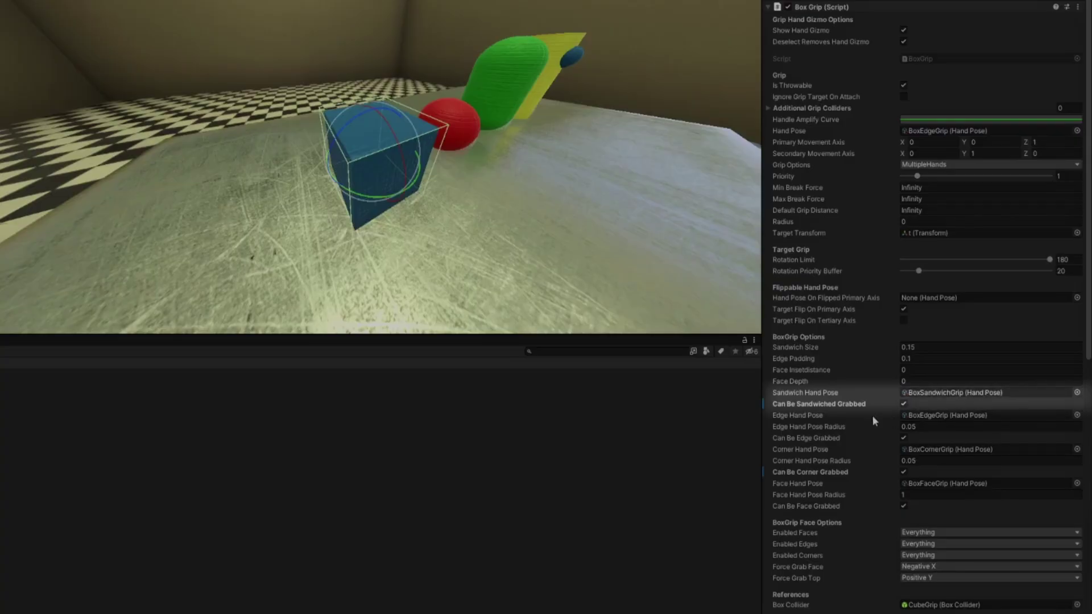
{"action": "left_click", "coordinate": [906, 404]}
{"action": "left_click", "coordinate": [905, 405]}
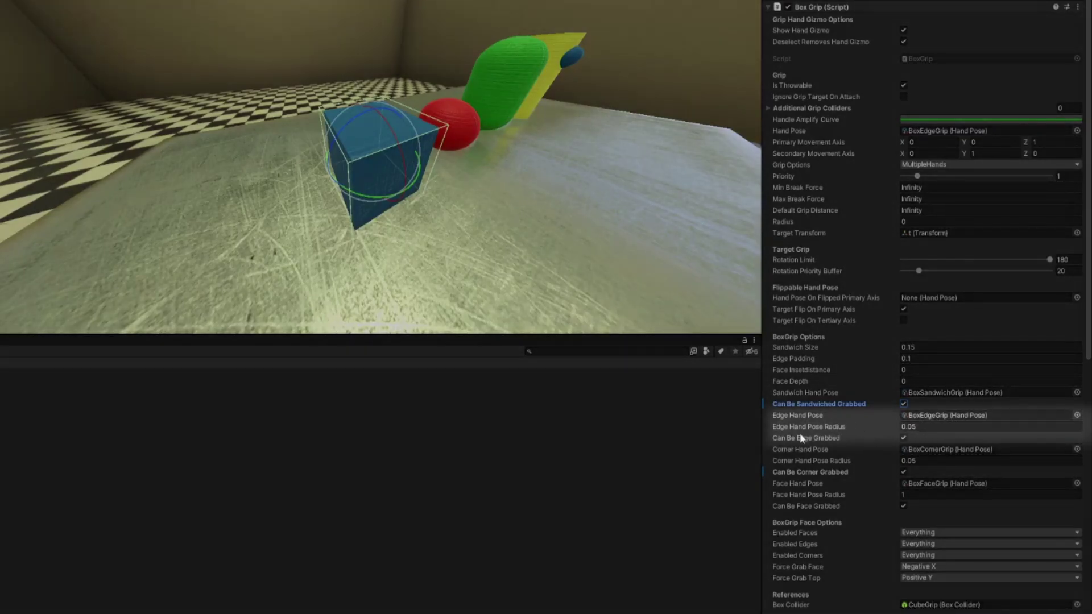
{"action": "left_click", "coordinate": [906, 427]}
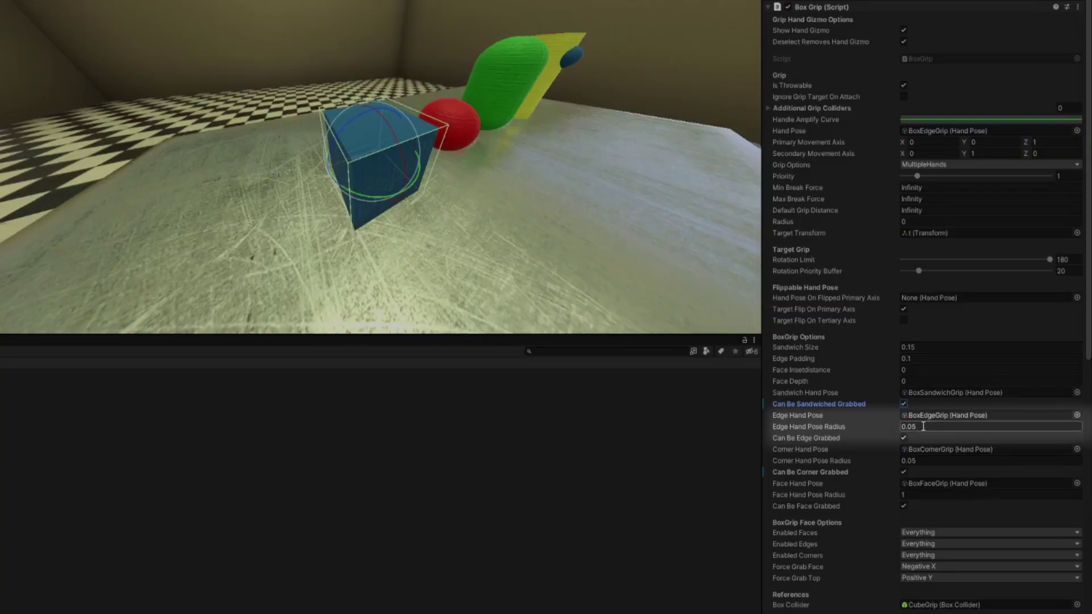
{"action": "key", "text": "Return"}
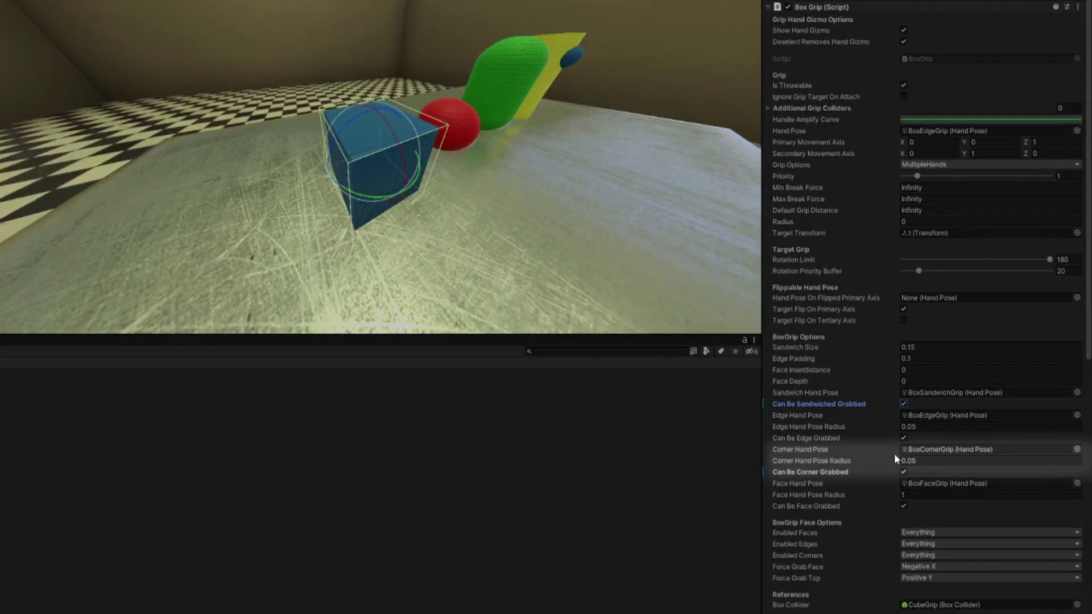
{"action": "left_click", "coordinate": [910, 461]}
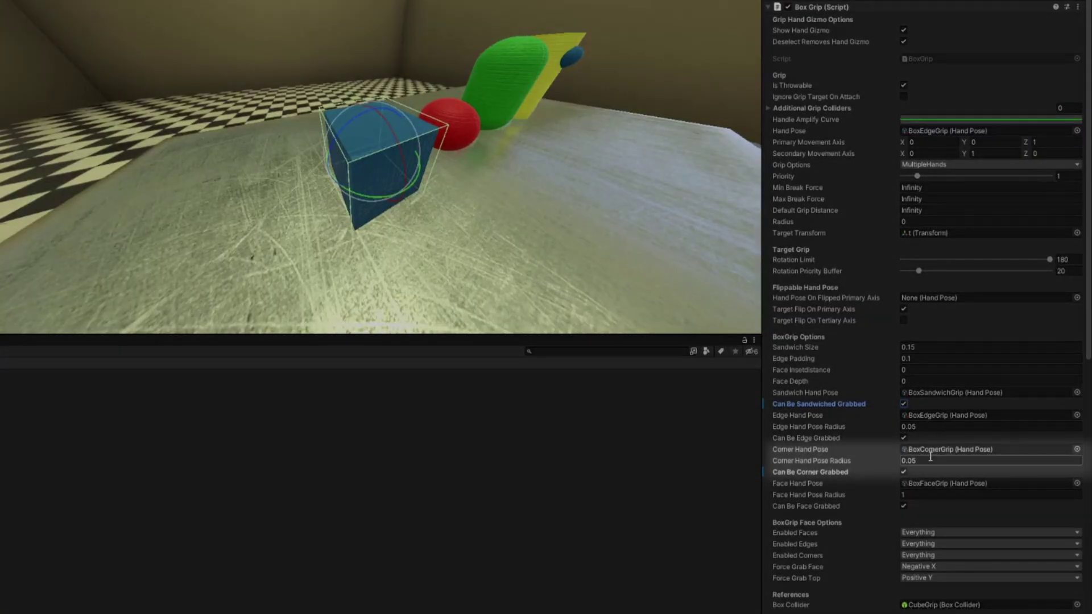
{"action": "key", "text": "Return"}
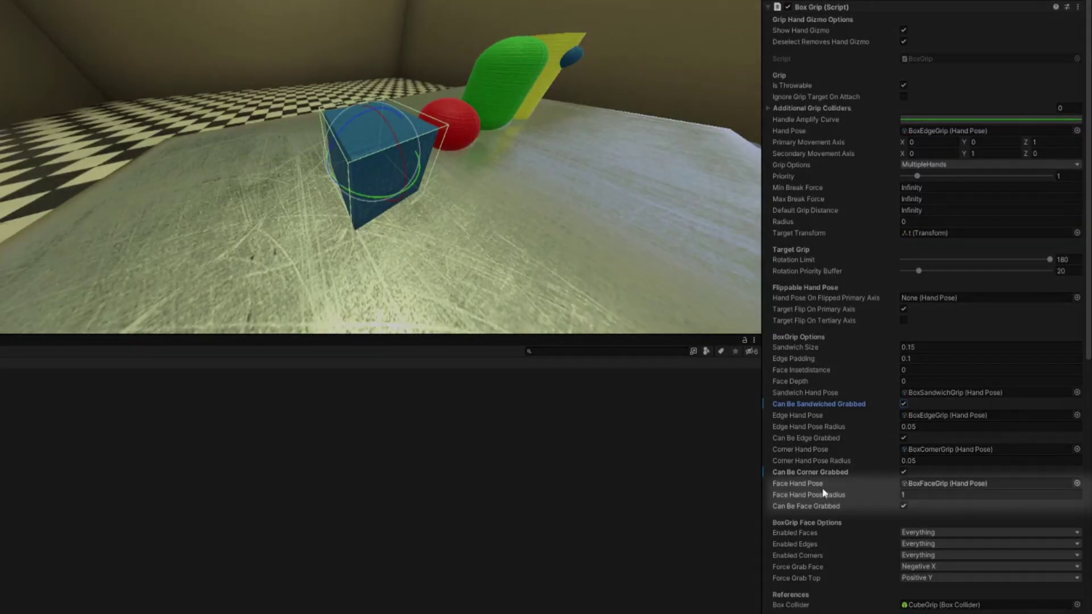
{"action": "left_click", "coordinate": [935, 493]}
{"action": "key", "text": "Return"}
{"action": "scroll", "coordinate": [866, 350], "scroll_direction": "down", "scroll_amount": 2}
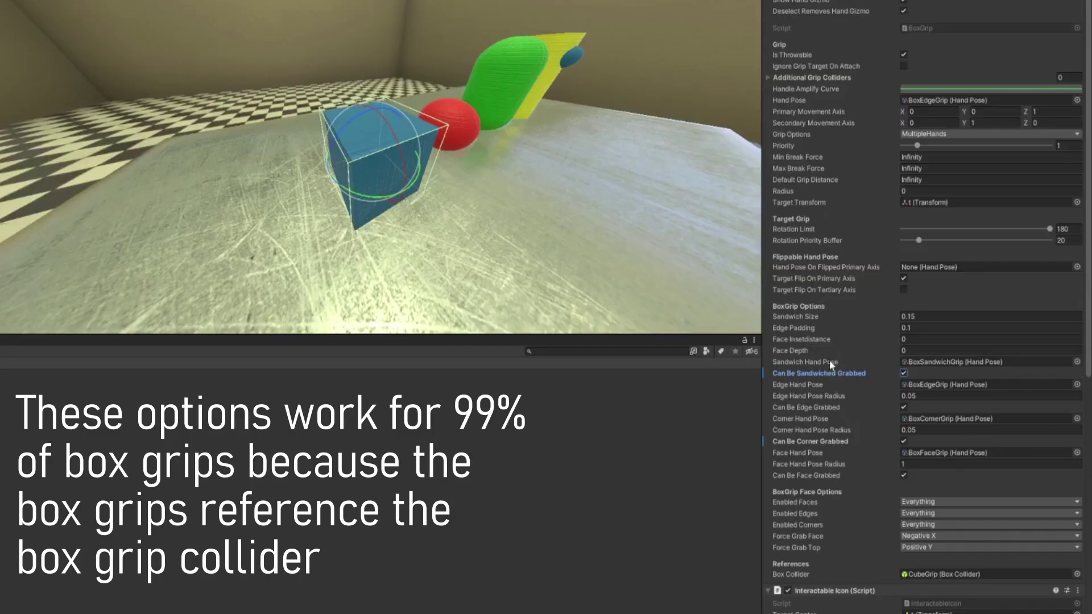
{"action": "mouse_move", "coordinate": [812, 548]}
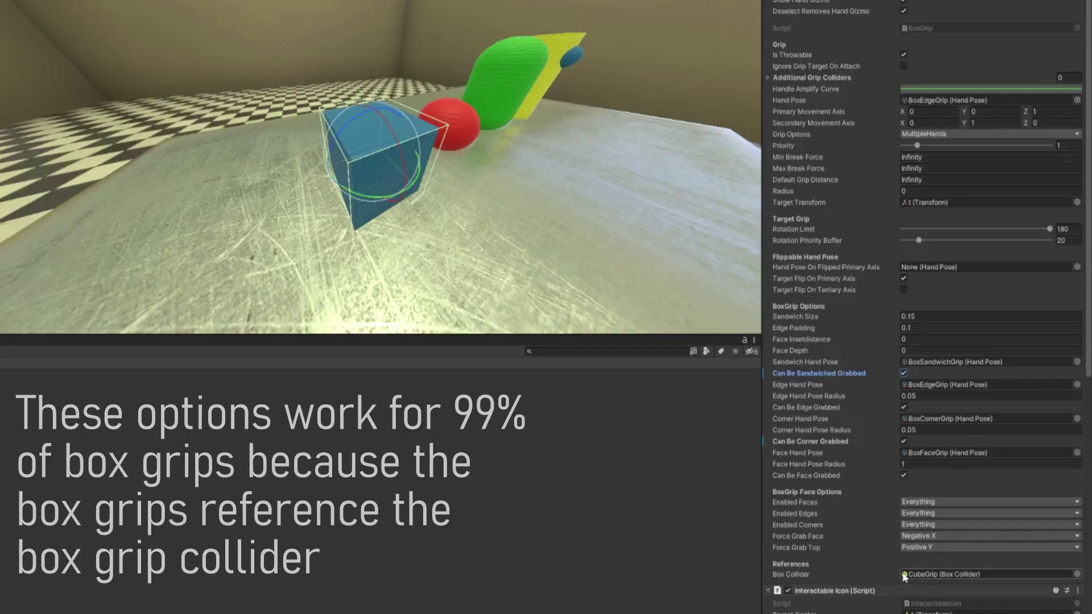
{"action": "scroll", "coordinate": [780, 484], "scroll_direction": "down", "scroll_amount": 1}
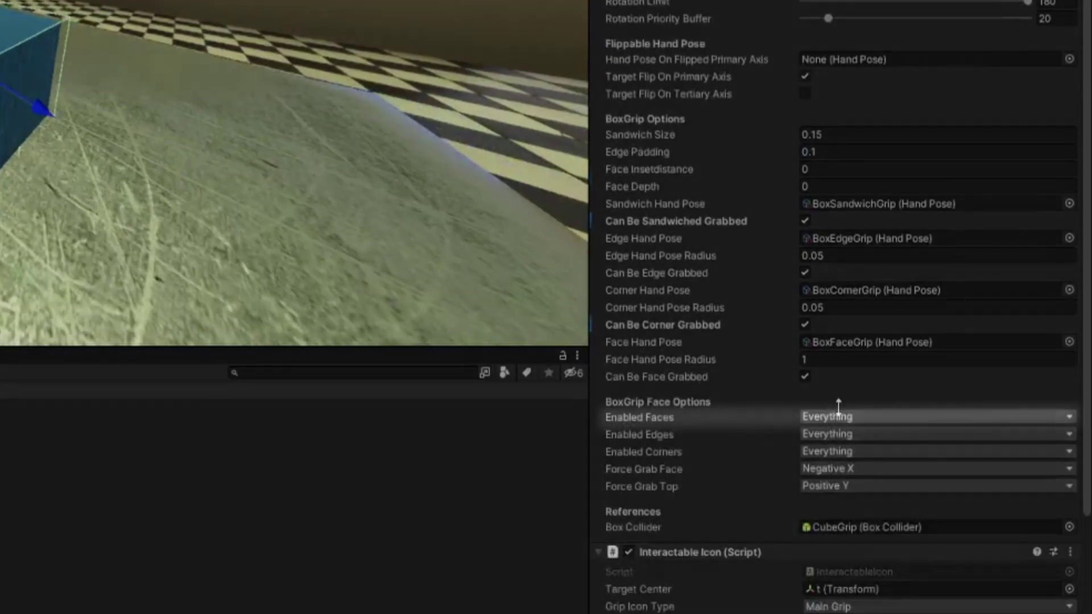
Step: Test Enabled Faces set to Nothing and then PositiveY, and bring up the Enabled Edges choices
{"action": "left_click", "coordinate": [830, 421]}
{"action": "left_click", "coordinate": [832, 439]}
{"action": "left_click", "coordinate": [837, 422]}
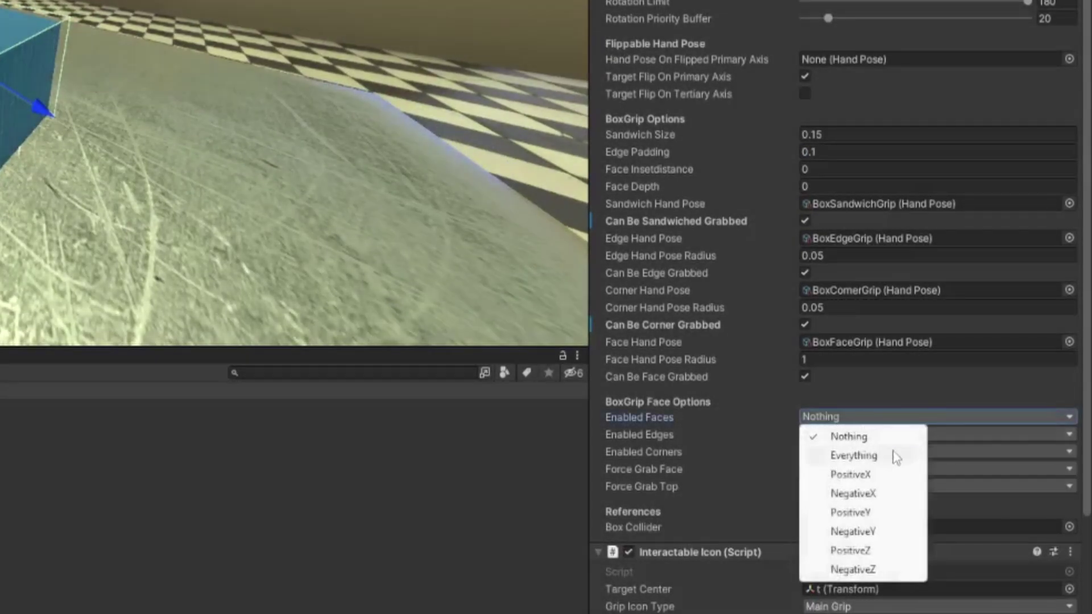
{"action": "left_click", "coordinate": [897, 513]}
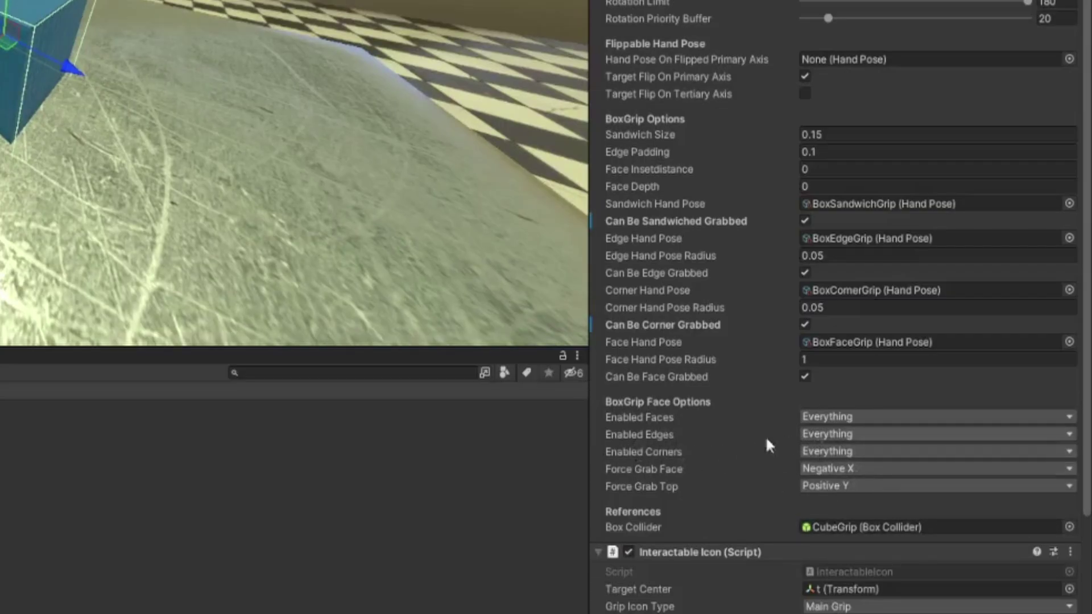
{"action": "left_click", "coordinate": [841, 449]}
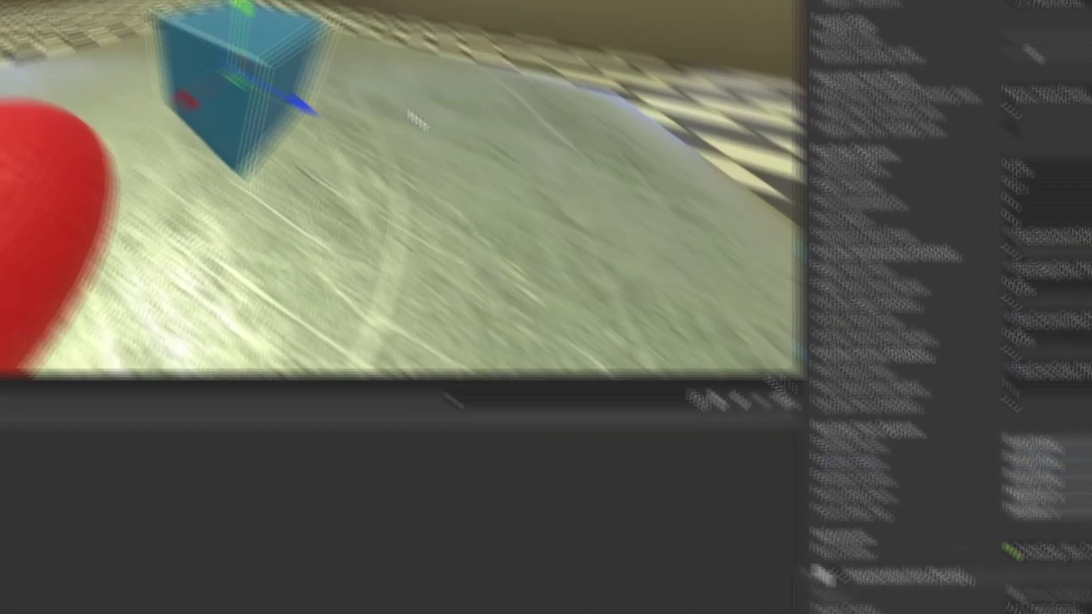
Step: Test the Box Grip by limiting Enabled Edges to PositiveYPositiveZ only
{"action": "scroll", "coordinate": [695, 370], "scroll_direction": "up", "scroll_amount": 3}
{"action": "scroll", "coordinate": [592, 352], "scroll_direction": "up", "scroll_amount": 3}
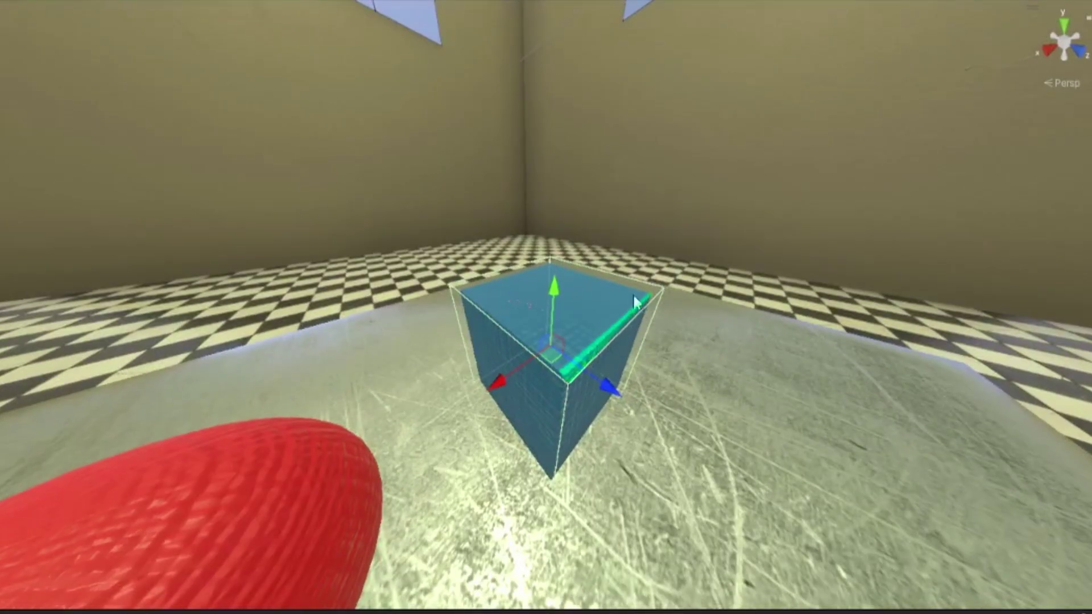
{"action": "left_click", "coordinate": [555, 290]}
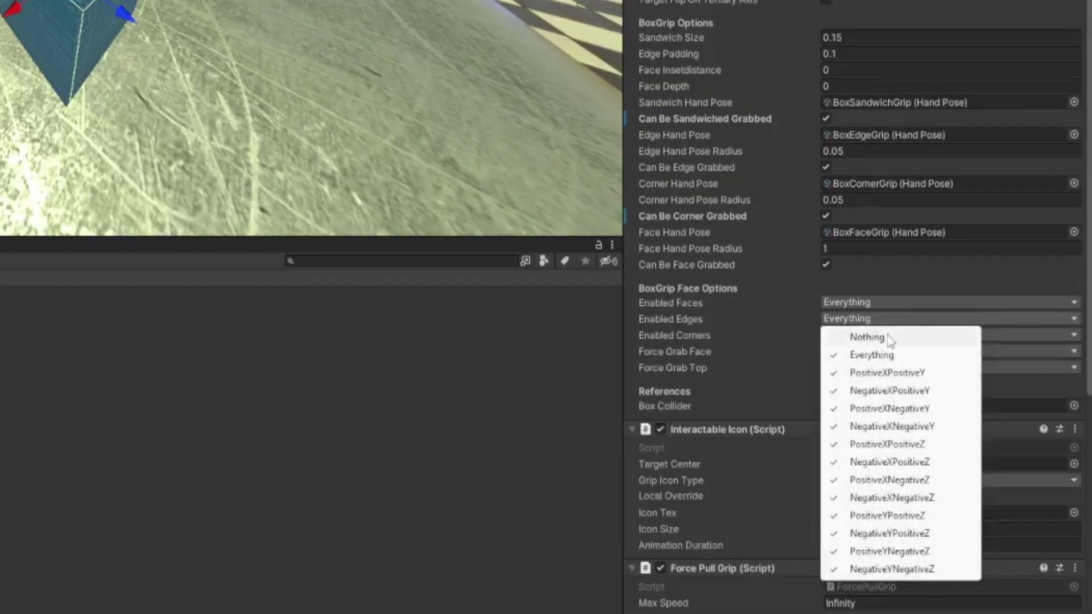
{"action": "left_click", "coordinate": [854, 342]}
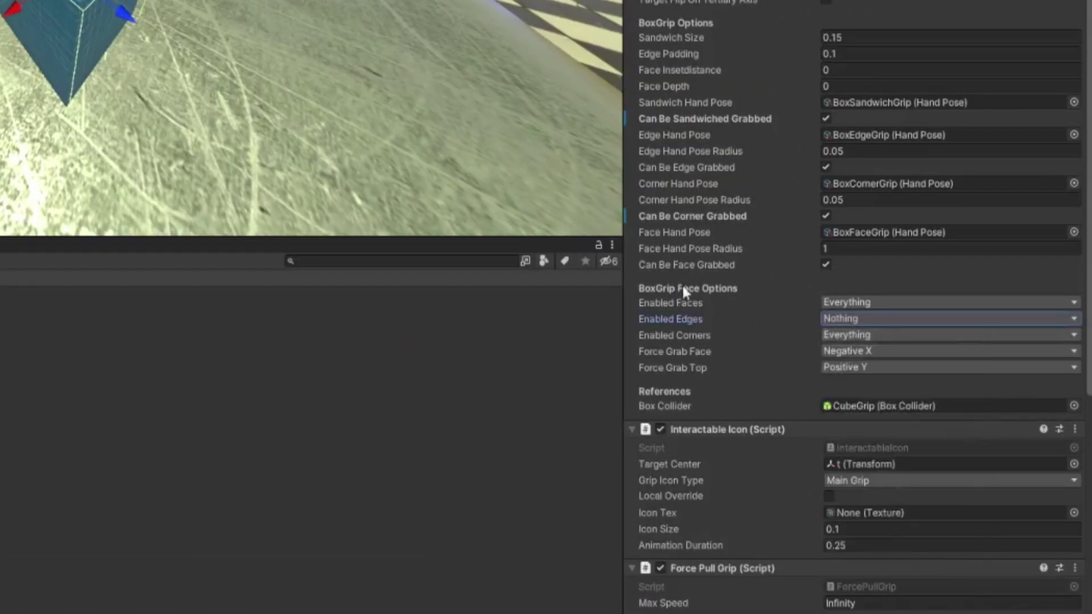
{"action": "left_click", "coordinate": [871, 318]}
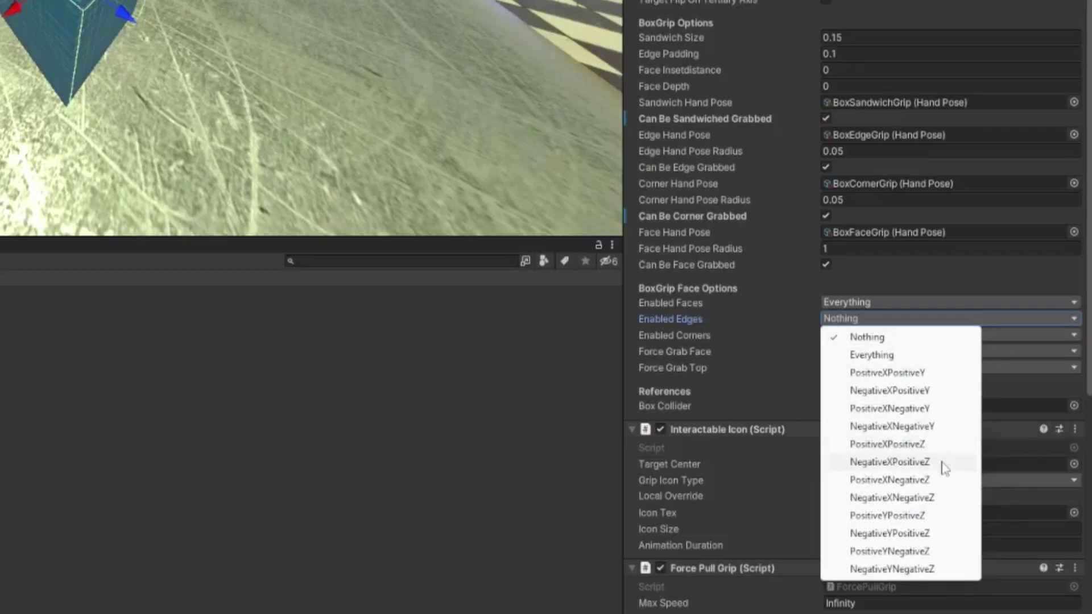
{"action": "left_click", "coordinate": [941, 517]}
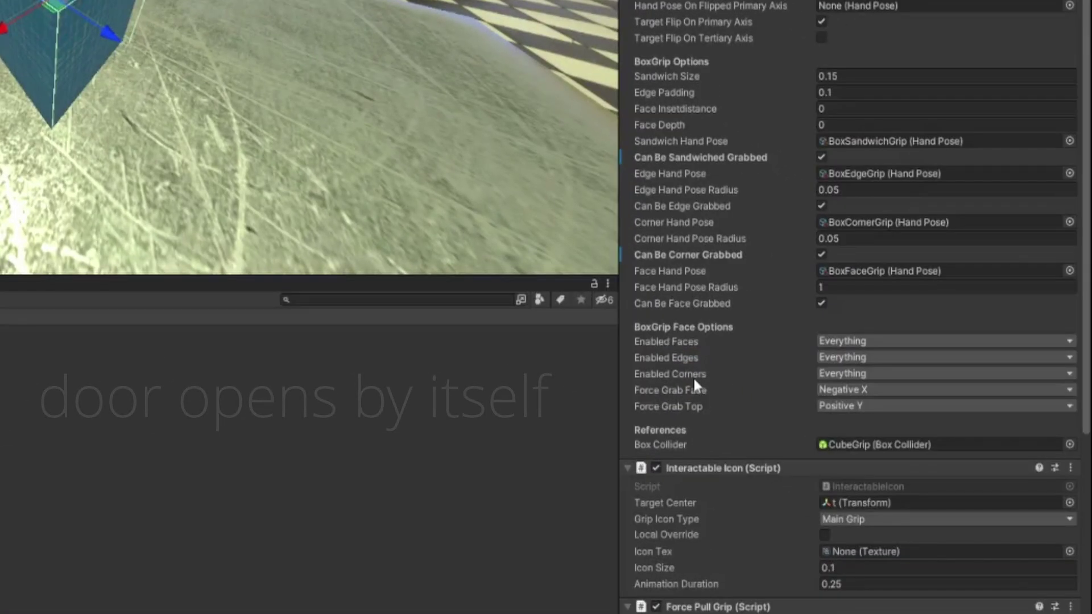
Step: Orbit the Scene view closer to the cube to inspect its grabbable corners
{"action": "left_click", "coordinate": [847, 374]}
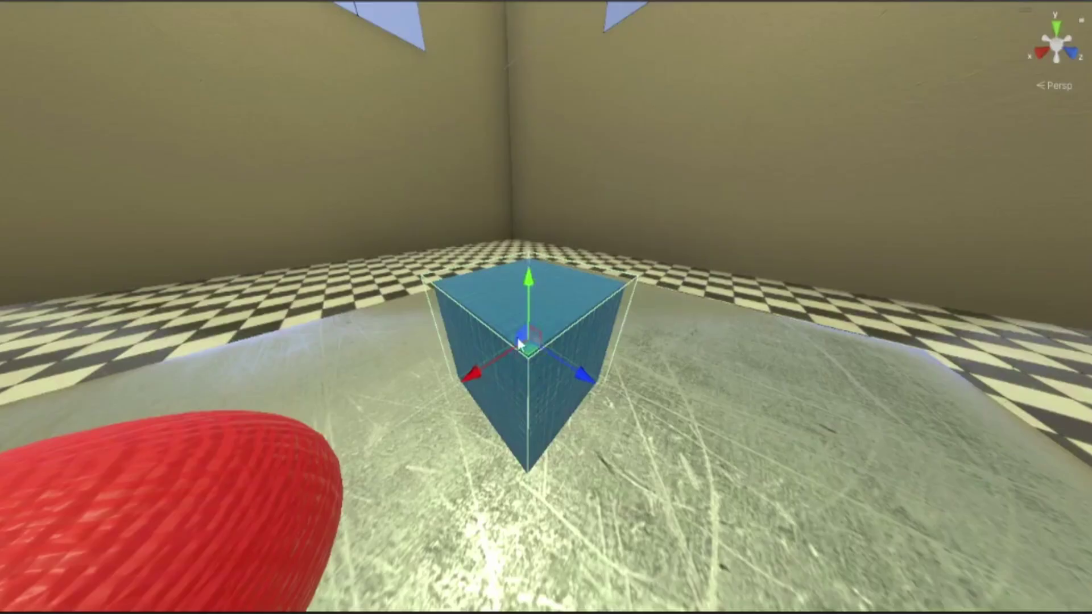
{"action": "key", "text": "a"}
{"action": "right_click_drag", "start_coordinate": [505, 450], "coordinate": [824, 433]}
{"action": "key", "text": "w"}
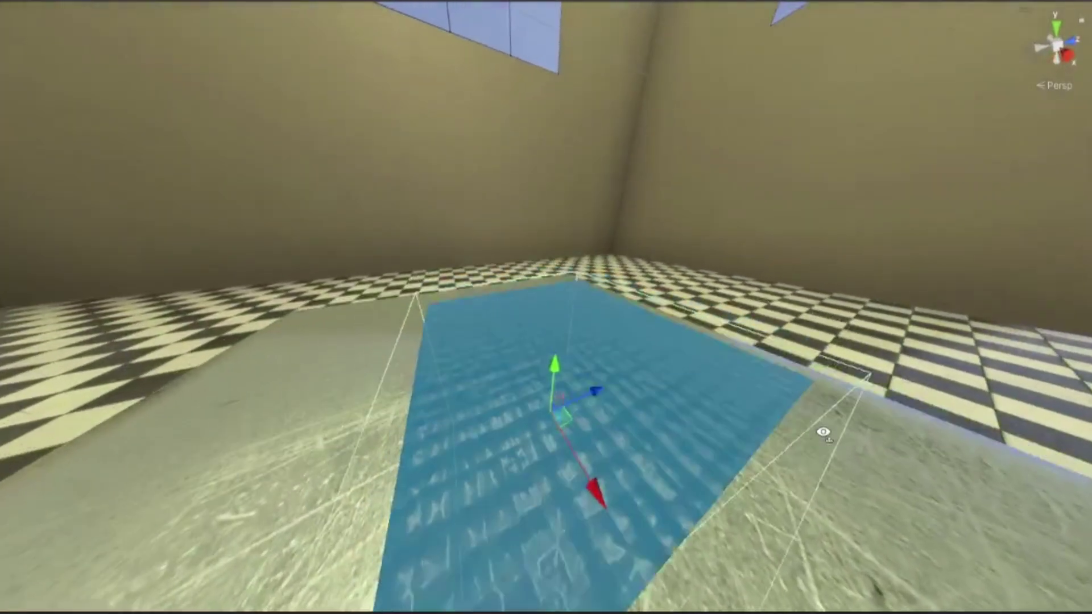
{"action": "left_click_drag", "start_coordinate": [823, 432], "coordinate": [853, 467], "text": "alt"}
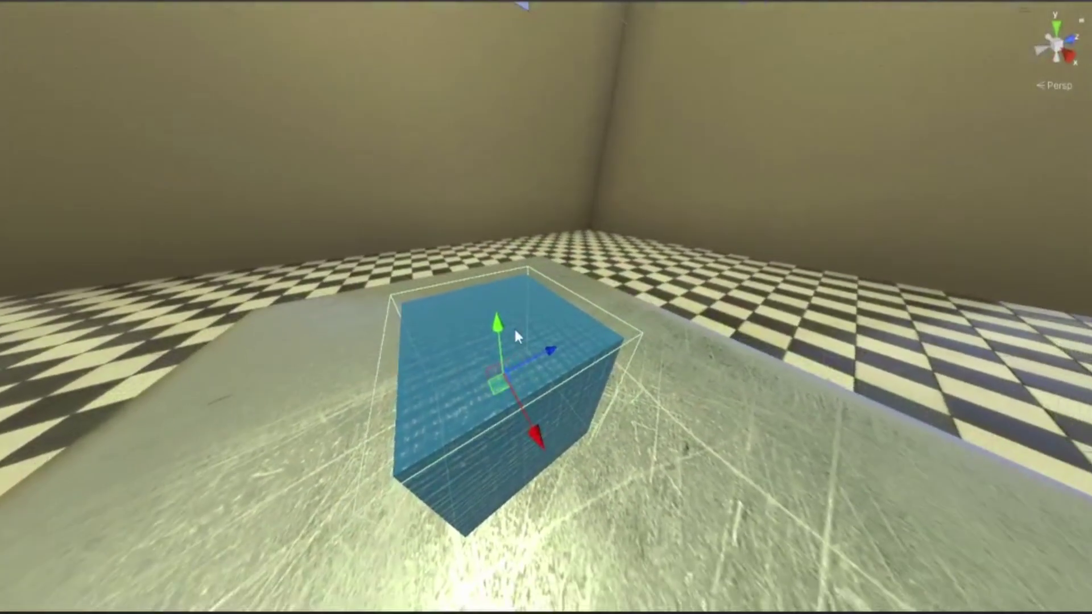
{"action": "mouse_move", "coordinate": [506, 375]}
{"action": "right_mouse_down"}
{"action": "mouse_move", "coordinate": [535, 373]}
{"action": "mouse_move", "coordinate": [519, 386]}
{"action": "right_mouse_up"}
{"action": "key", "text": "a"}
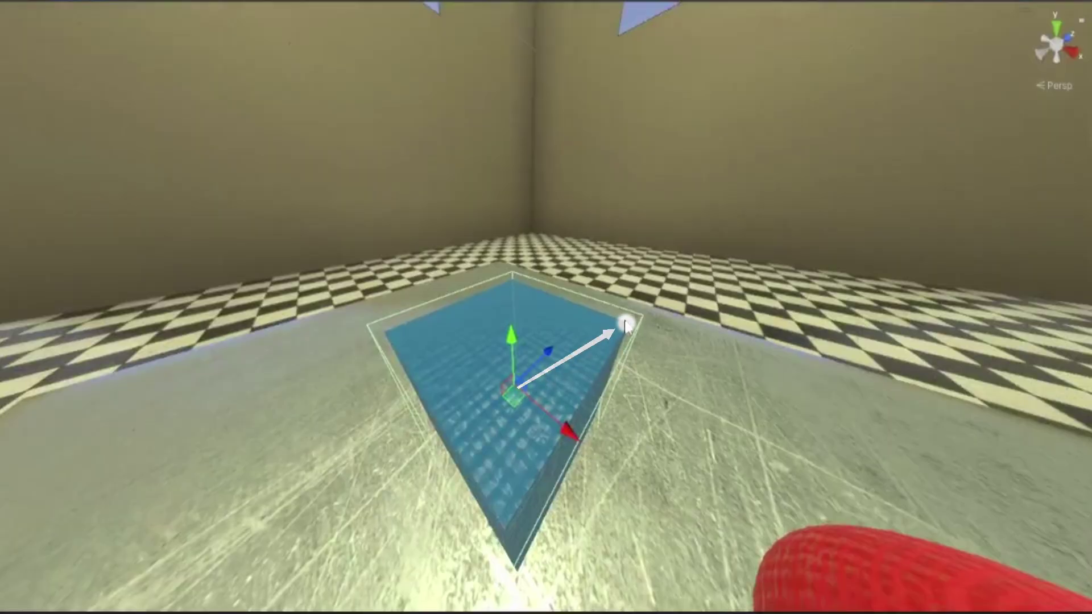
{"action": "key", "text": "d"}
{"action": "right_click_drag", "start_coordinate": [628, 327], "coordinate": [313, 327]}
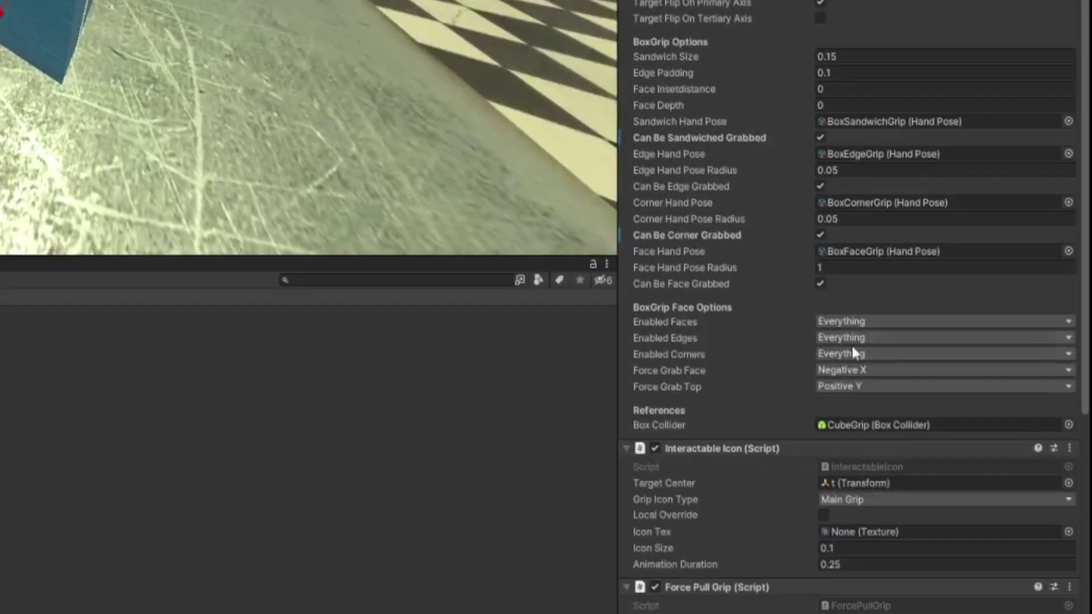
Step: Clear Enabled Corners to Nothing, then allow only the PositiveXPositiveYPositiveZ corner
{"action": "left_click", "coordinate": [1015, 474]}
{"action": "left_click", "coordinate": [1020, 491]}
{"action": "left_click", "coordinate": [882, 354]}
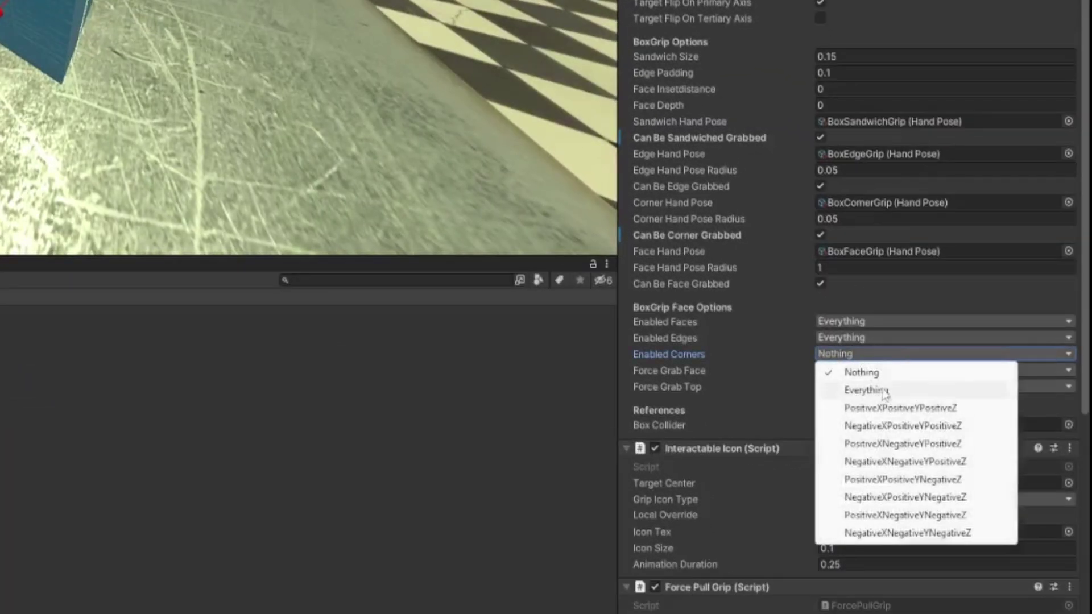
{"action": "left_click", "coordinate": [910, 412]}
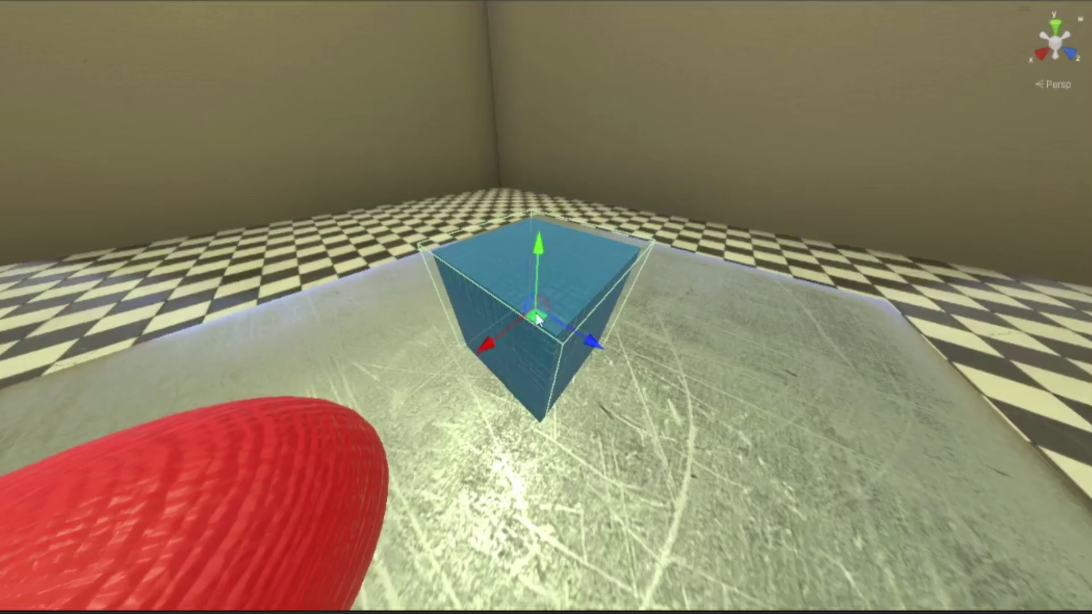
Step: Orbit around the cube's sides and scroll through the Box Grip options in the Inspector
{"action": "right_click_drag", "start_coordinate": [565, 342], "coordinate": [597, 356]}
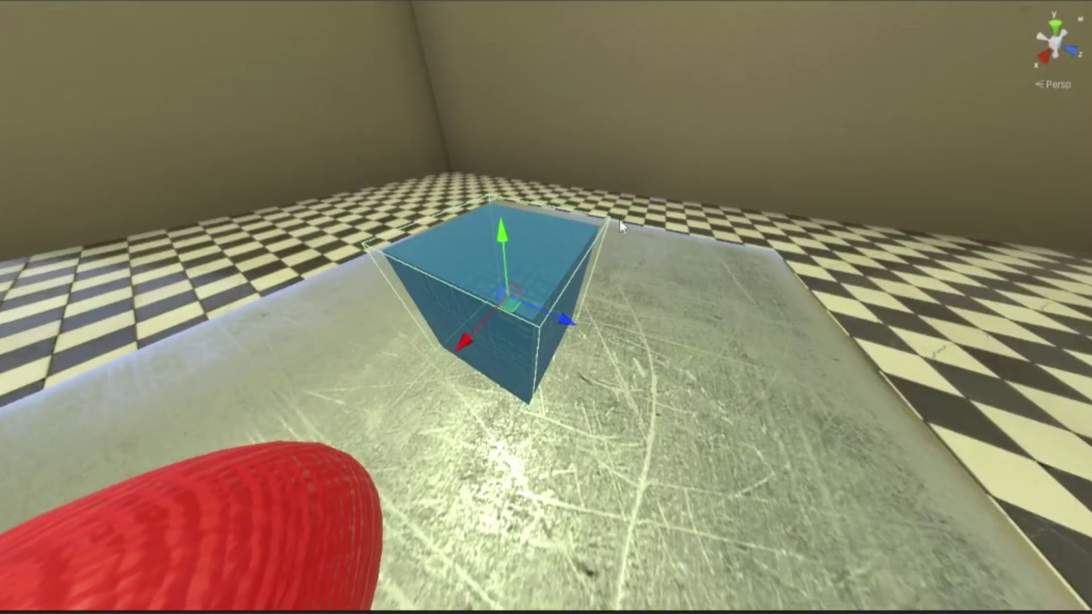
{"action": "left_click_drag", "start_coordinate": [569, 210], "coordinate": [533, 333], "text": "alt"}
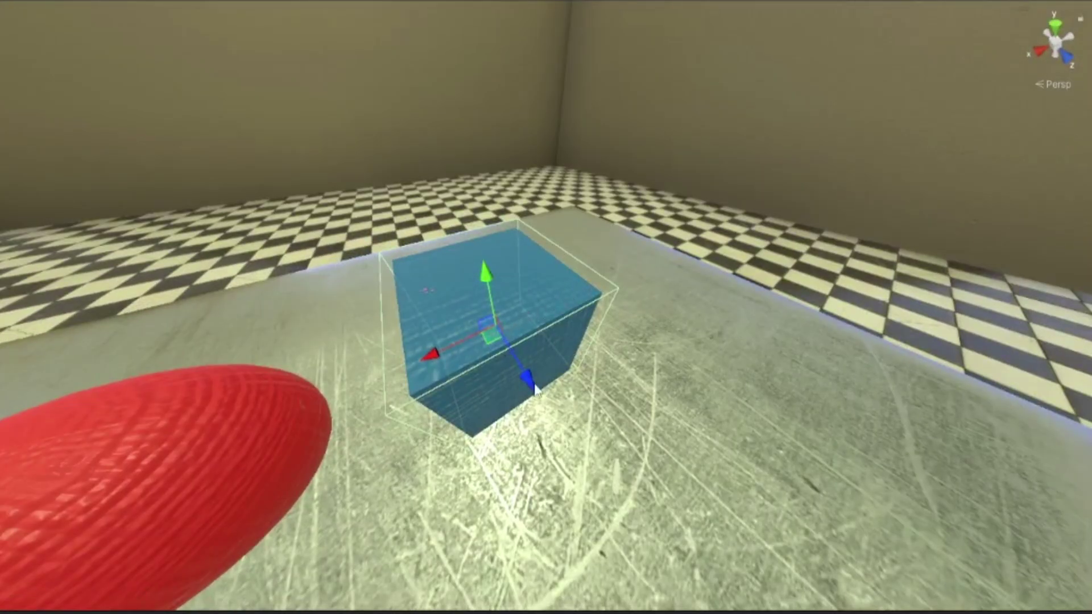
{"action": "left_click_drag", "start_coordinate": [499, 318], "coordinate": [503, 276], "text": "alt"}
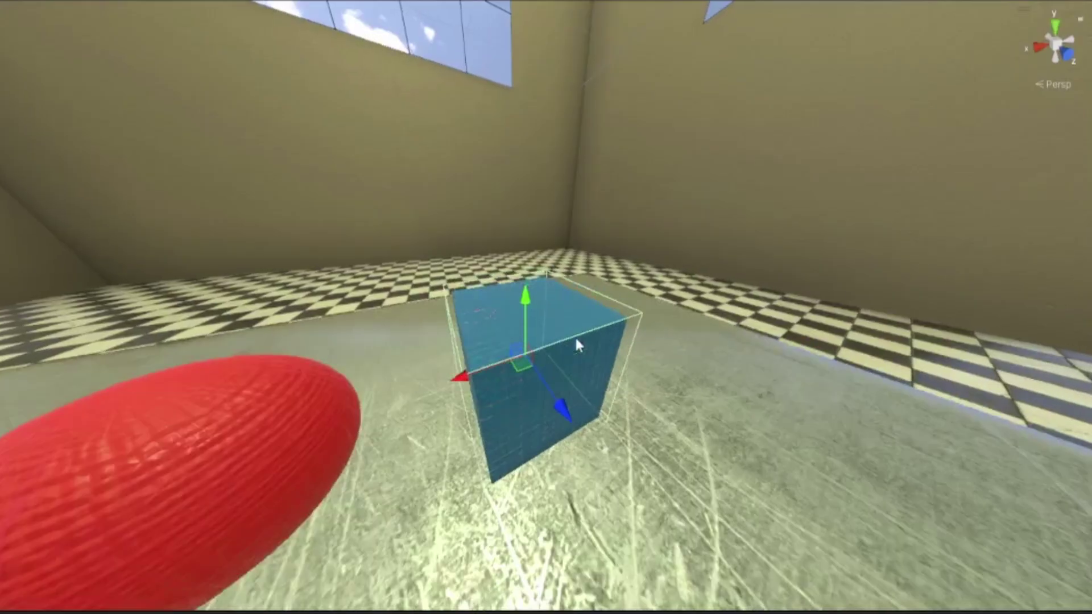
{"action": "left_click_drag", "start_coordinate": [691, 360], "coordinate": [626, 421], "text": "alt"}
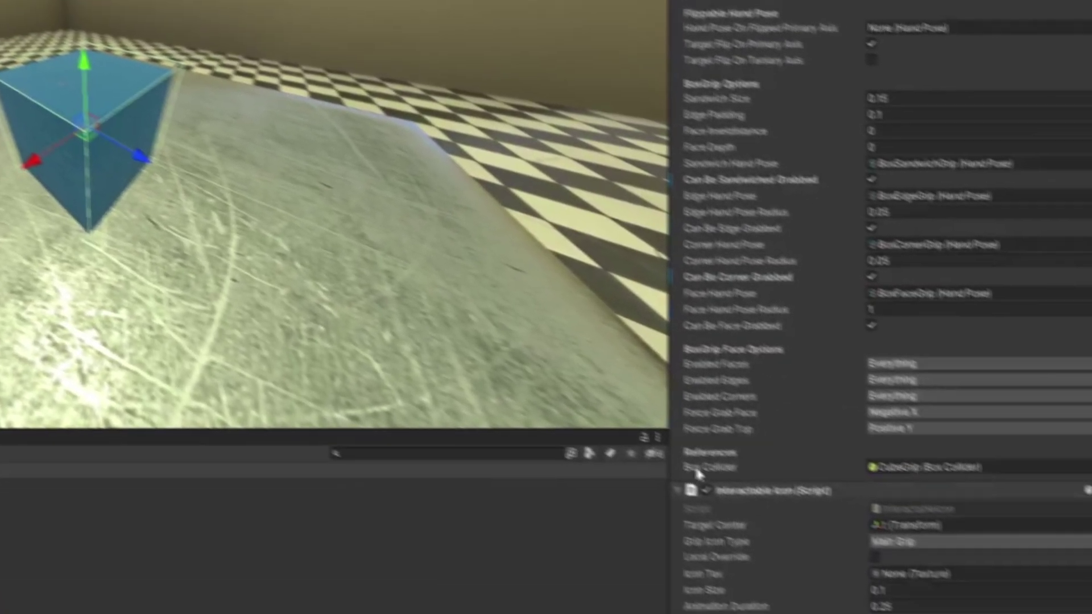
{"action": "scroll", "coordinate": [856, 449], "scroll_direction": "up", "scroll_amount": 10}
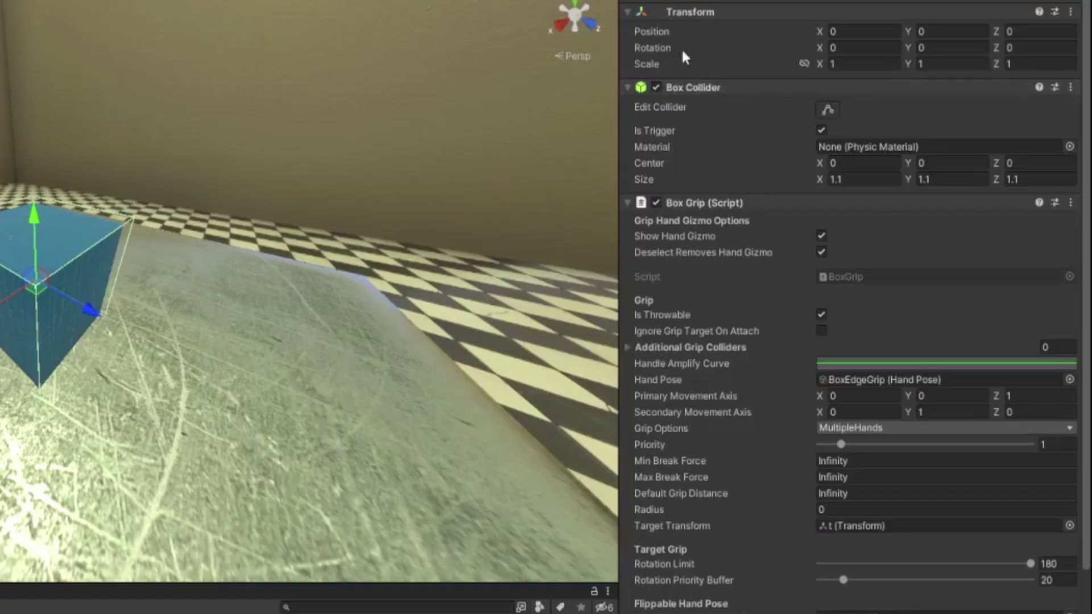
{"action": "scroll", "coordinate": [711, 129], "scroll_direction": "down", "scroll_amount": 10}
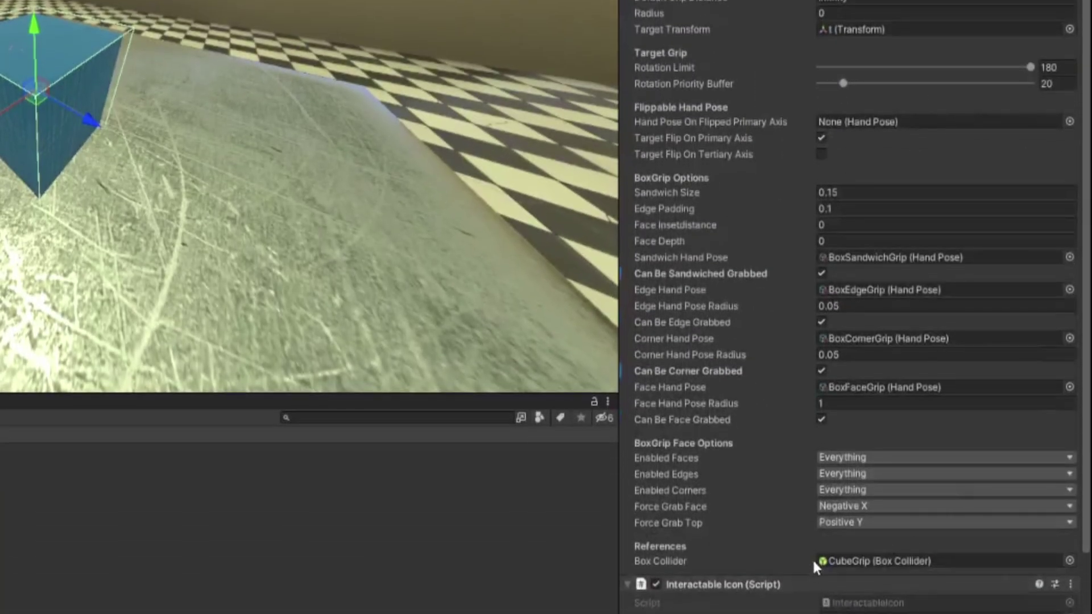
{"action": "scroll", "coordinate": [771, 529], "scroll_direction": "up", "scroll_amount": 5}
{"action": "scroll", "coordinate": [948, 403], "scroll_direction": "down", "scroll_amount": 5}
{"action": "scroll", "coordinate": [747, 537], "scroll_direction": "down", "scroll_amount": 3}
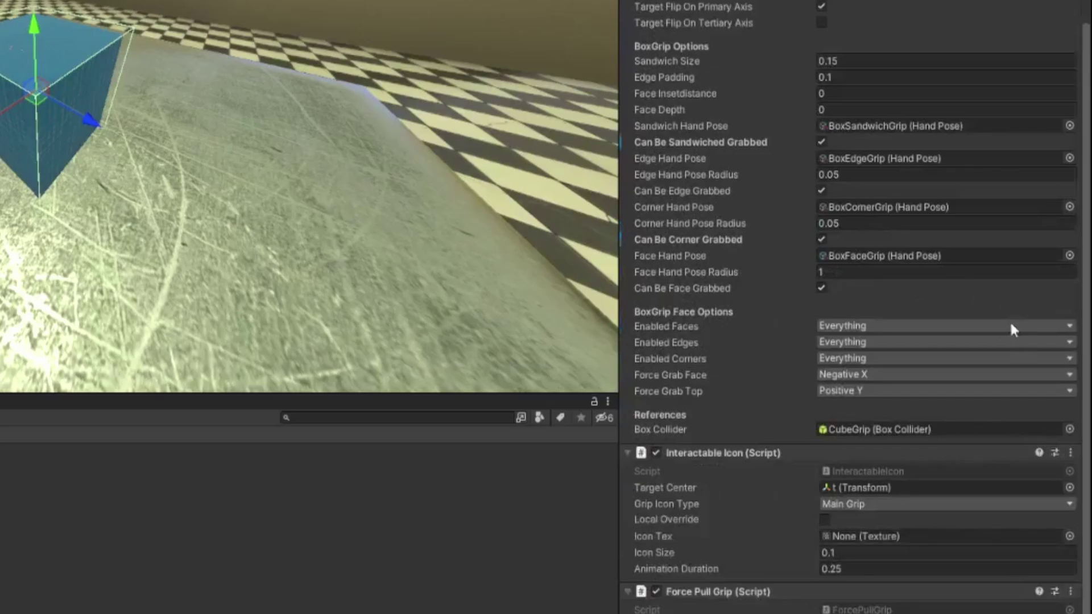
{"action": "scroll", "coordinate": [1009, 320], "scroll_direction": "down", "scroll_amount": 5}
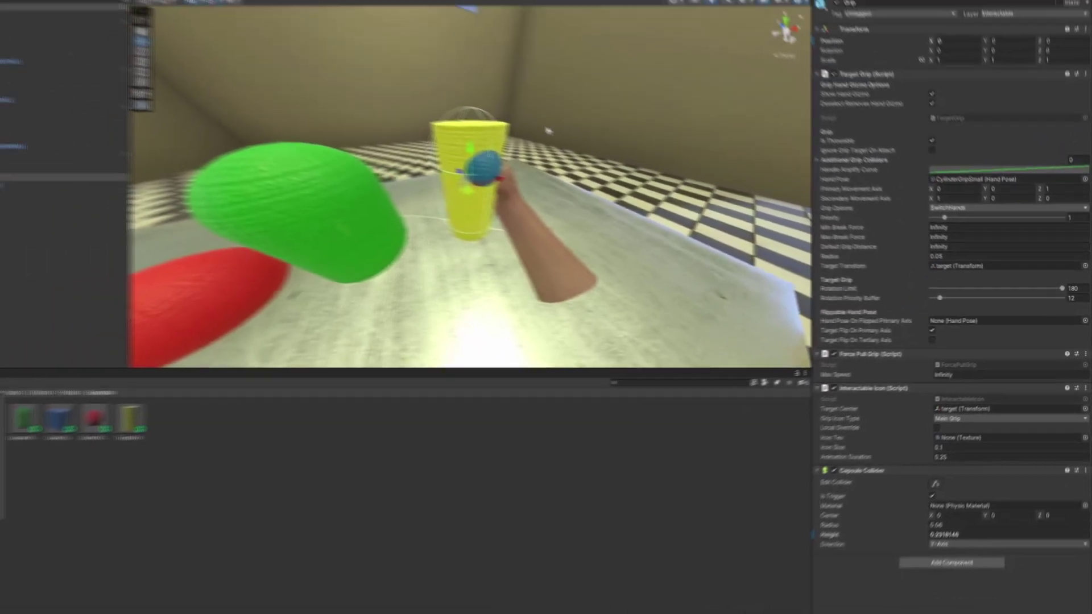
Step: Expand the cylinder's Grip in the Hierarchy, select its target child, then reselect Grip
{"action": "scroll", "coordinate": [590, 141], "scroll_direction": "up", "scroll_amount": 5}
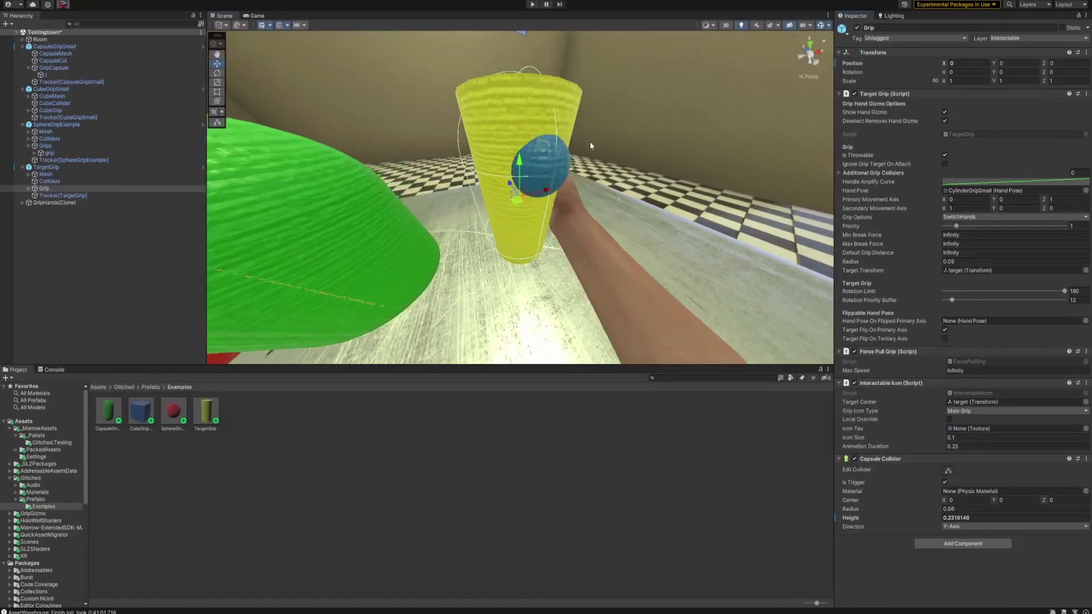
{"action": "scroll", "coordinate": [590, 141], "scroll_direction": "down", "scroll_amount": 2}
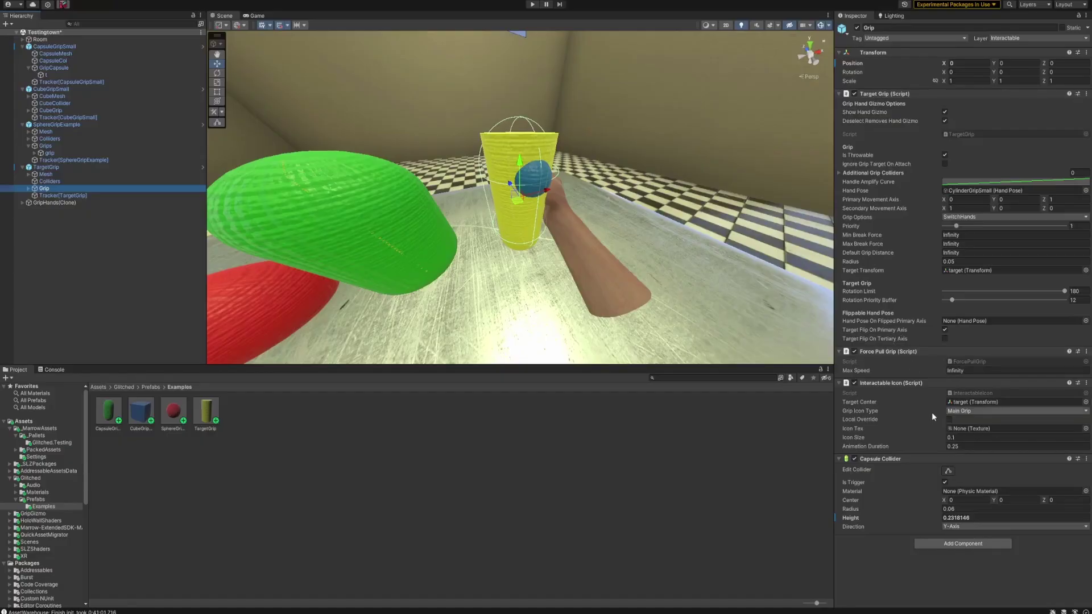
{"action": "scroll", "coordinate": [523, 177], "scroll_direction": "down", "scroll_amount": 2}
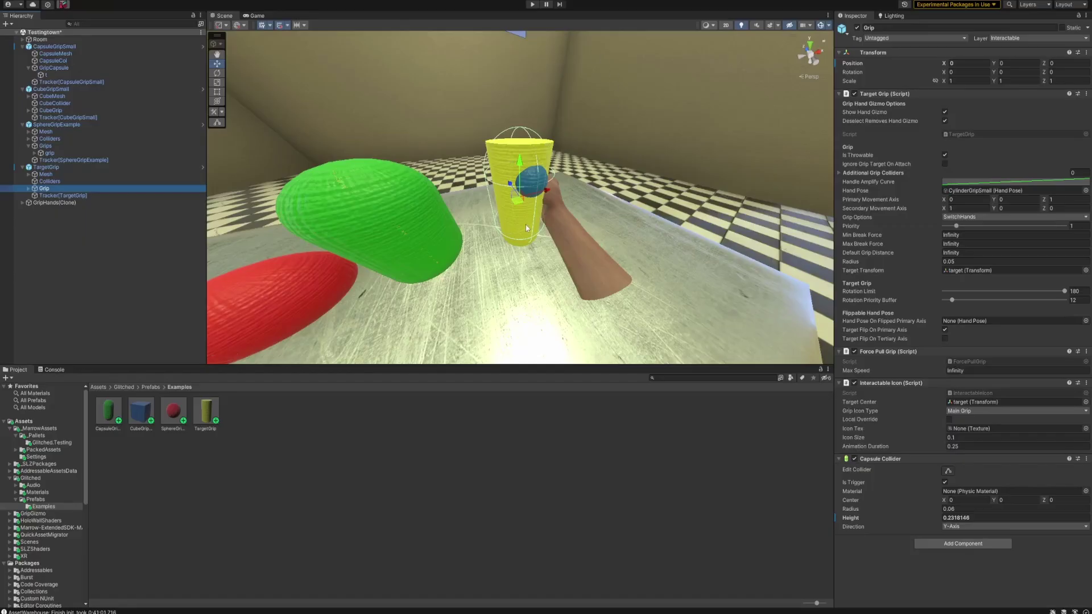
{"action": "scroll", "coordinate": [526, 228], "scroll_direction": "down", "scroll_amount": 3}
{"action": "scroll", "coordinate": [526, 229], "scroll_direction": "up", "scroll_amount": 5}
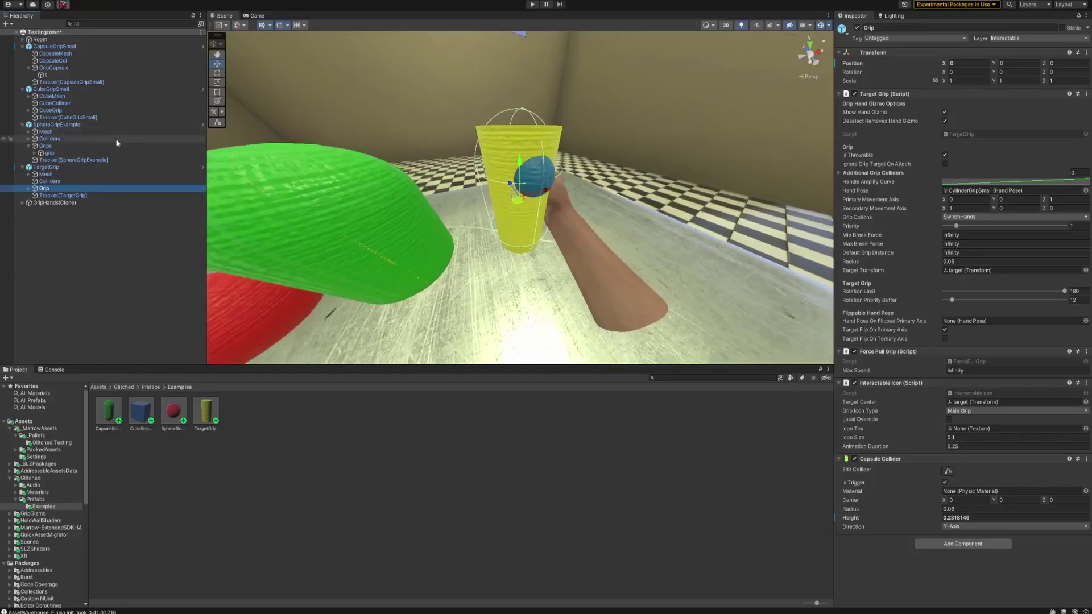
{"action": "left_click", "coordinate": [28, 189]}
{"action": "left_click", "coordinate": [51, 196]}
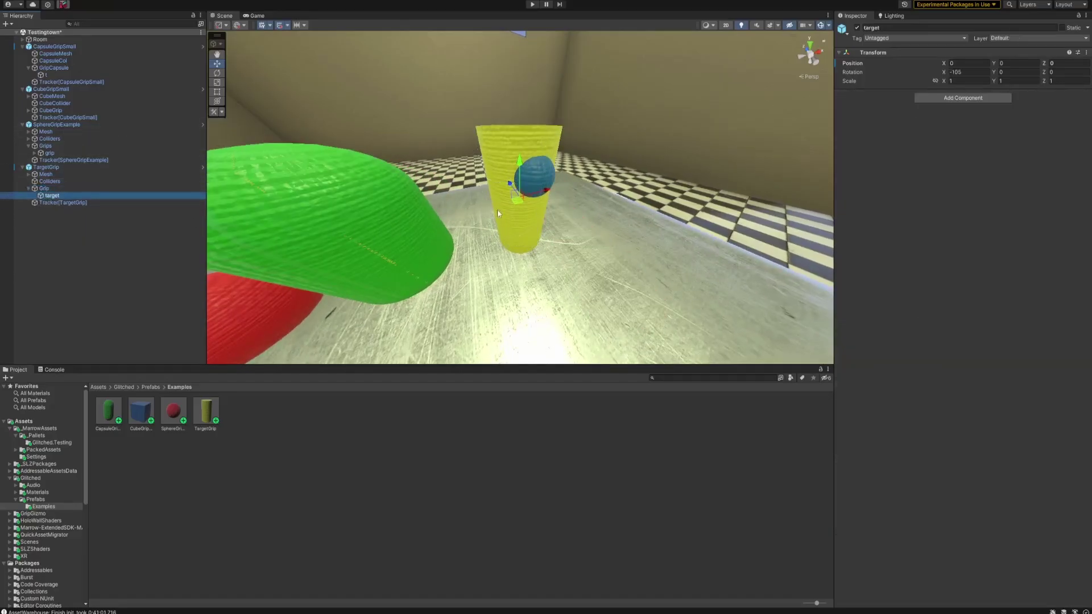
{"action": "left_click", "coordinate": [109, 191]}
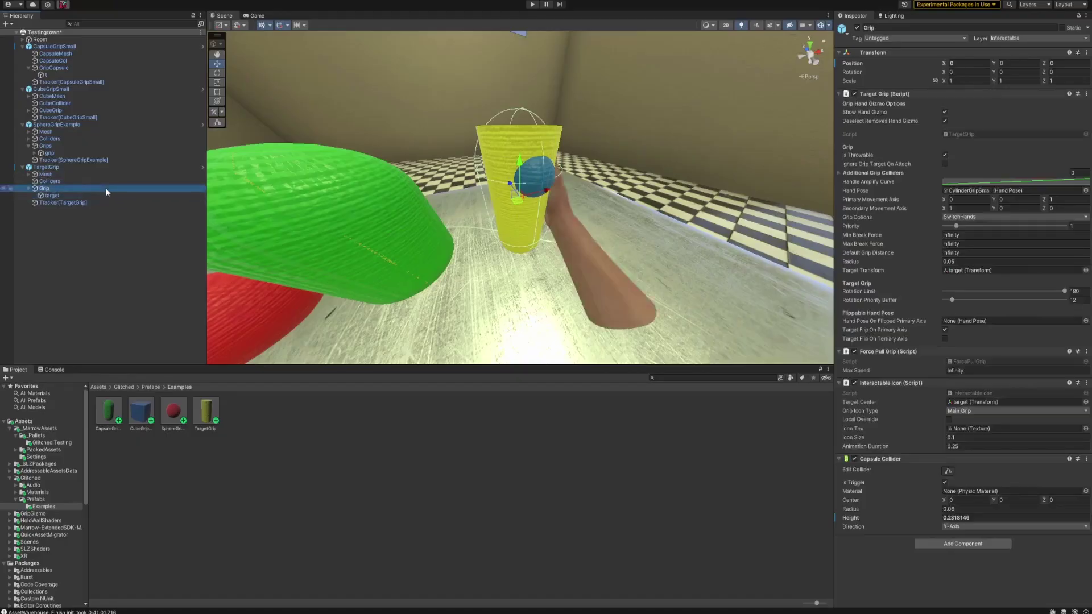
Step: Pull back and pan the Scene view across the table toward the other example objects
{"action": "scroll", "coordinate": [449, 212], "scroll_direction": "down", "scroll_amount": 5}
{"action": "middle_click_drag", "start_coordinate": [450, 212], "coordinate": [542, 204]}
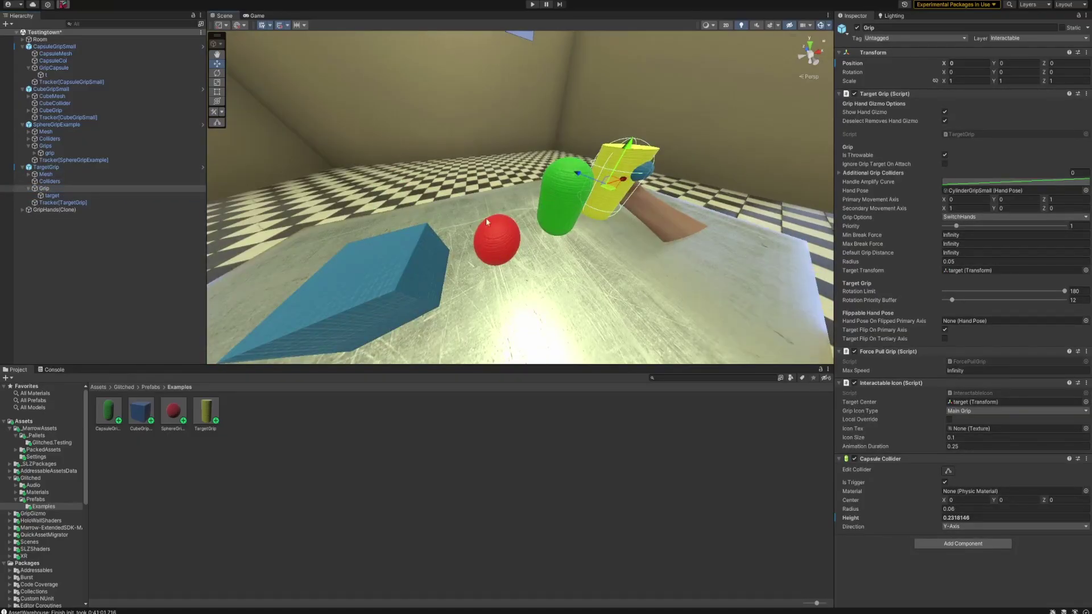
{"action": "left_click_drag", "start_coordinate": [511, 226], "coordinate": [404, 286], "text": "alt"}
{"action": "middle_click_drag", "start_coordinate": [440, 268], "coordinate": [364, 297]}
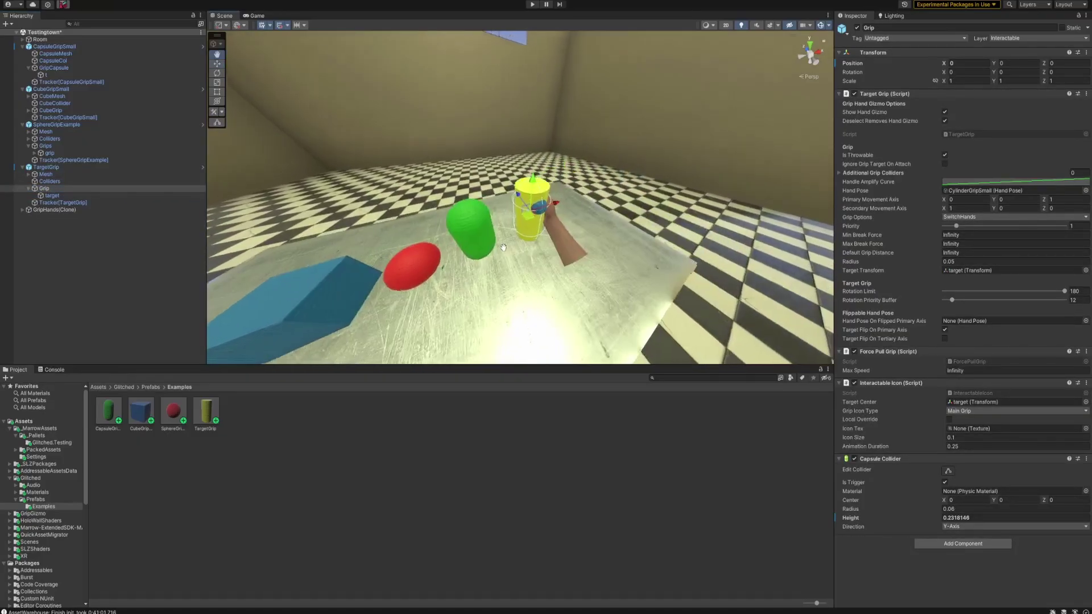
{"action": "scroll", "coordinate": [432, 262], "scroll_direction": "up", "scroll_amount": 5}
{"action": "middle_click_drag", "start_coordinate": [619, 206], "coordinate": [568, 216]}
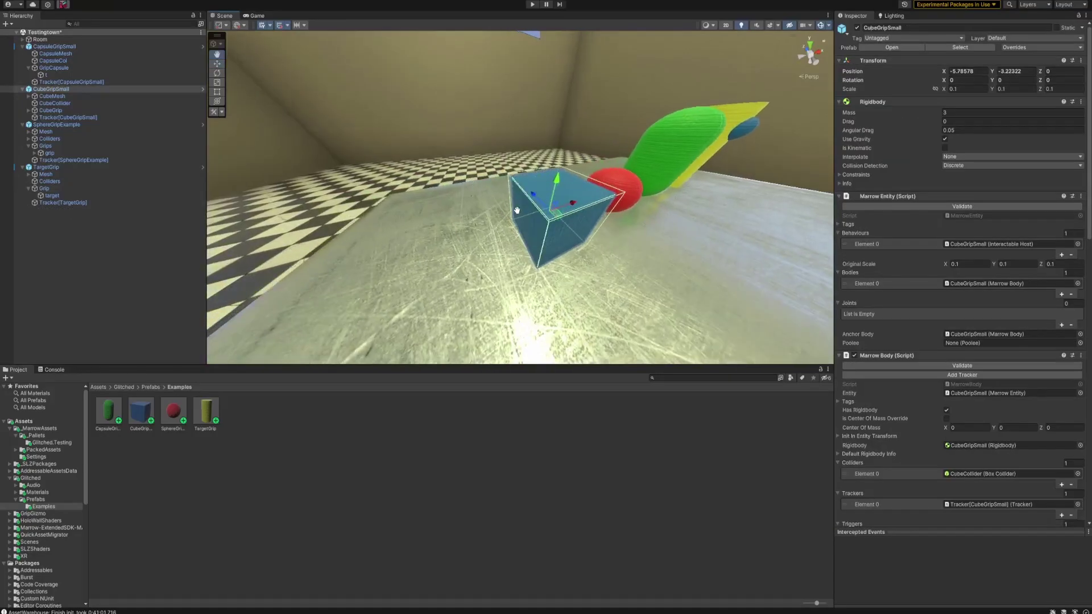
Step: Select the cube's CubeGrip object and scroll through its Inspector components
{"action": "scroll", "coordinate": [934, 300], "scroll_direction": "down", "scroll_amount": 5}
{"action": "left_click", "coordinate": [50, 110]}
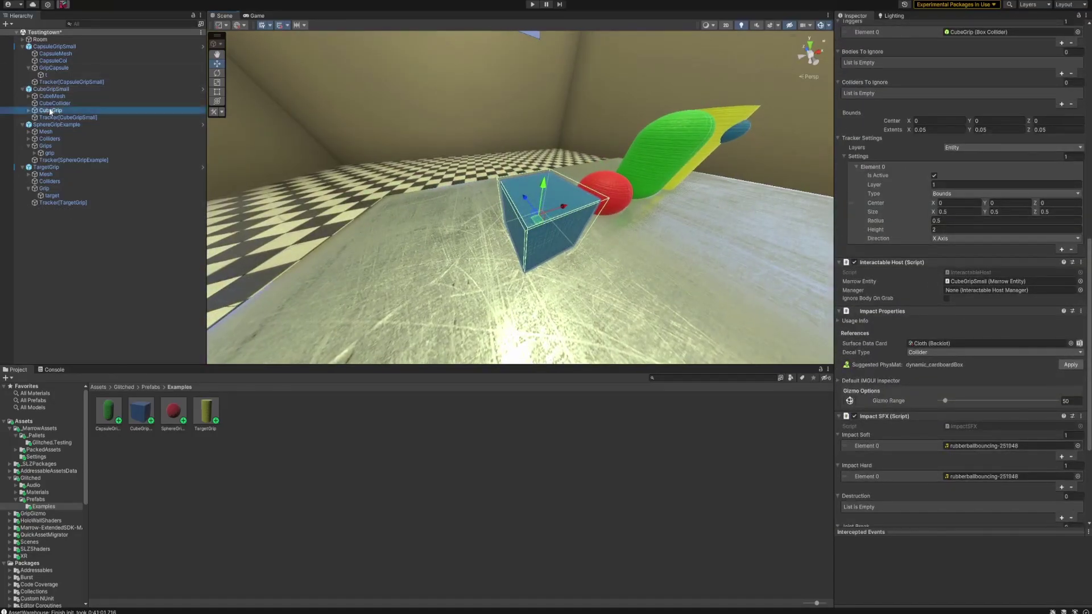
{"action": "scroll", "coordinate": [939, 341], "scroll_direction": "down", "scroll_amount": 2}
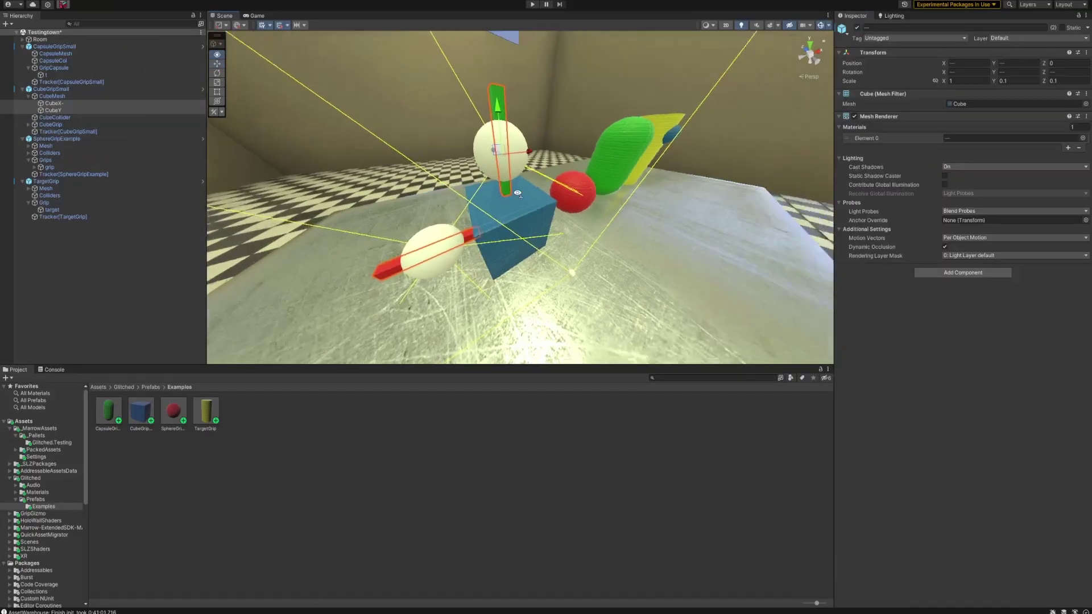
Step: Reselect CubeGrip from the Scene view and scroll down to its Simple Grip Events
{"action": "right_click_drag", "start_coordinate": [546, 173], "coordinate": [670, 264]}
{"action": "left_click", "coordinate": [601, 250]}
{"action": "left_click", "coordinate": [601, 250]}
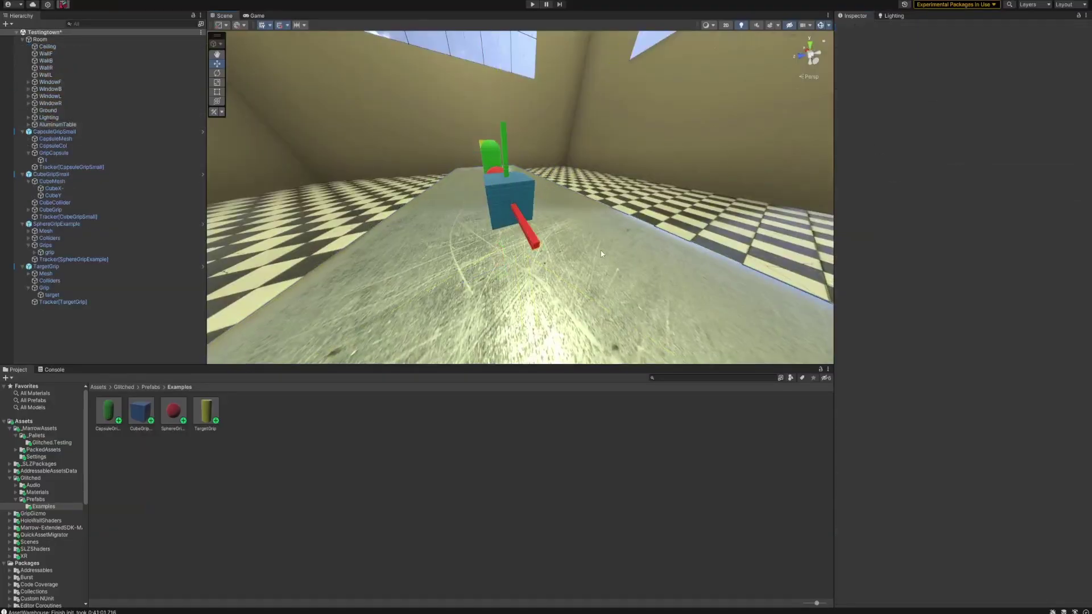
{"action": "right_click_drag", "start_coordinate": [601, 250], "coordinate": [707, 244]}
{"action": "left_click", "coordinate": [509, 218]}
{"action": "left_click", "coordinate": [579, 275]}
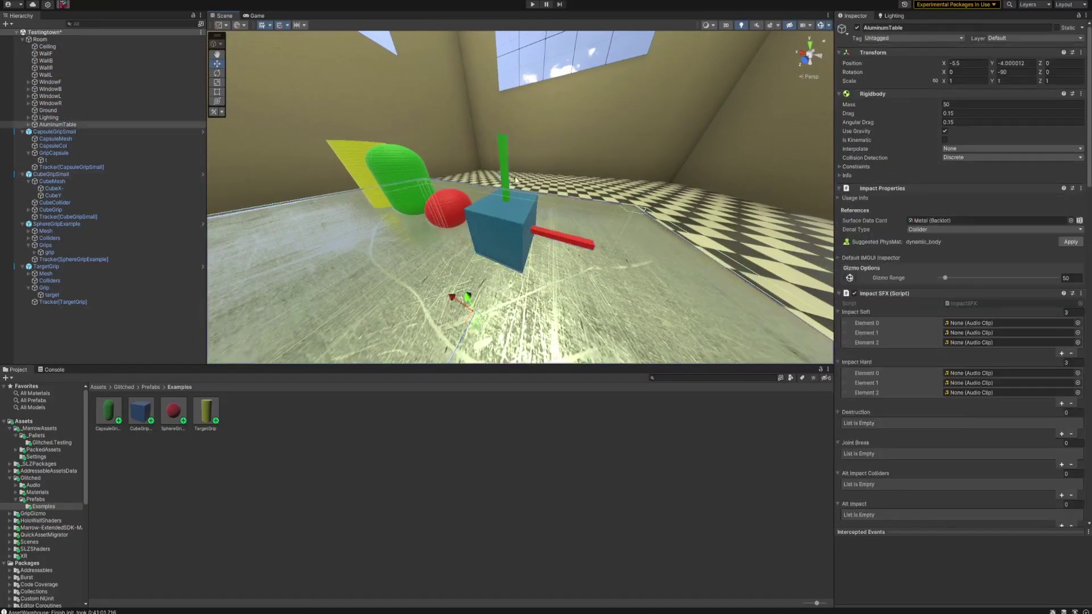
{"action": "left_click", "coordinate": [481, 259]}
{"action": "scroll", "coordinate": [875, 354], "scroll_direction": "down", "scroll_amount": 10}
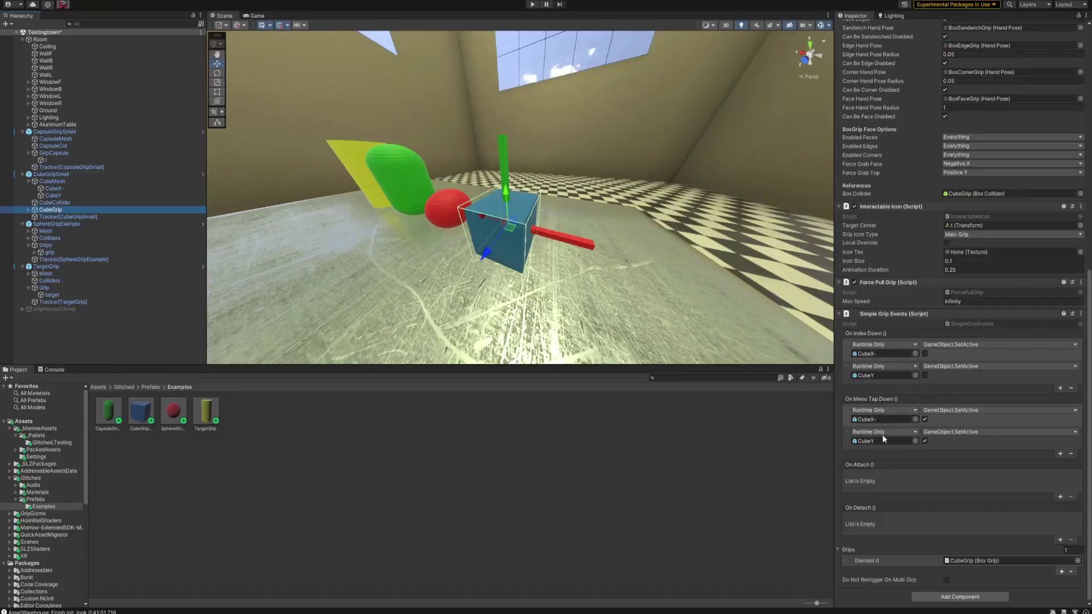
{"action": "scroll", "coordinate": [512, 244], "scroll_direction": "up", "scroll_amount": 2}
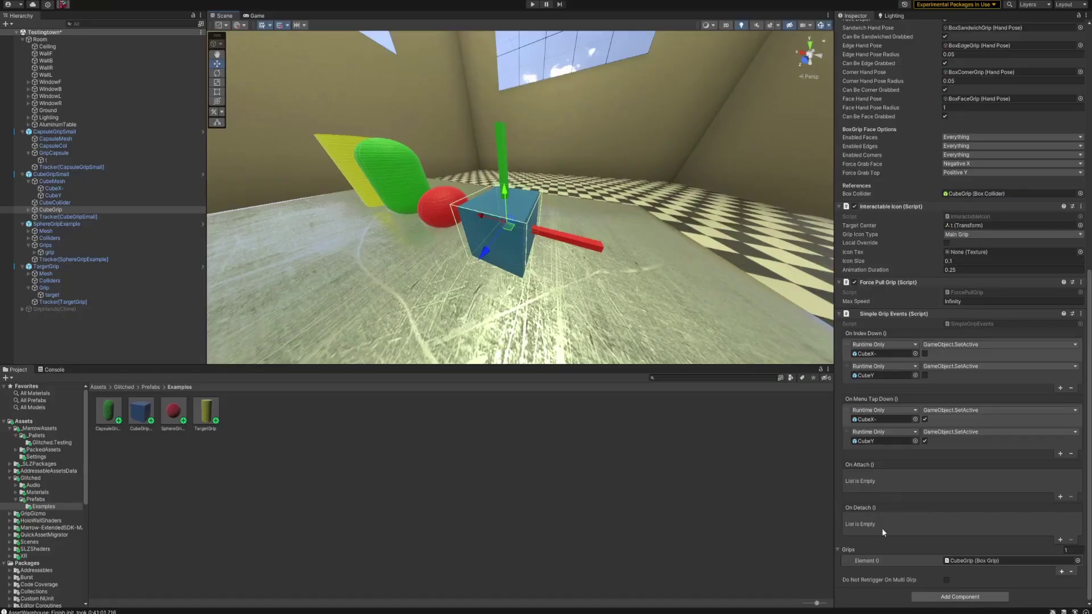
{"action": "scroll", "coordinate": [819, 307], "scroll_direction": "down", "scroll_amount": 3}
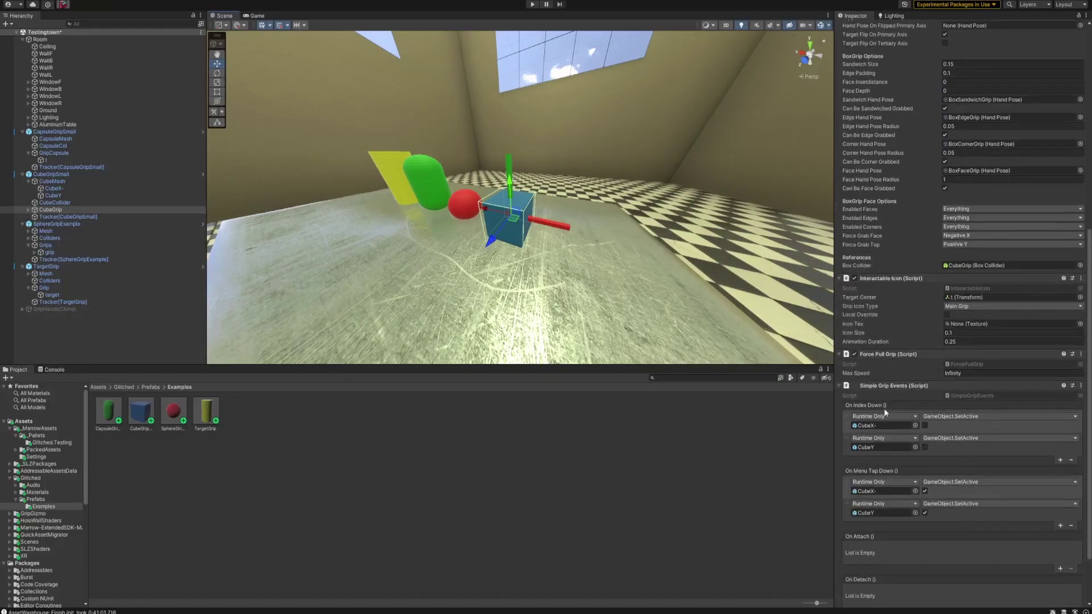
{"action": "scroll", "coordinate": [578, 210], "scroll_direction": "up", "scroll_amount": 3}
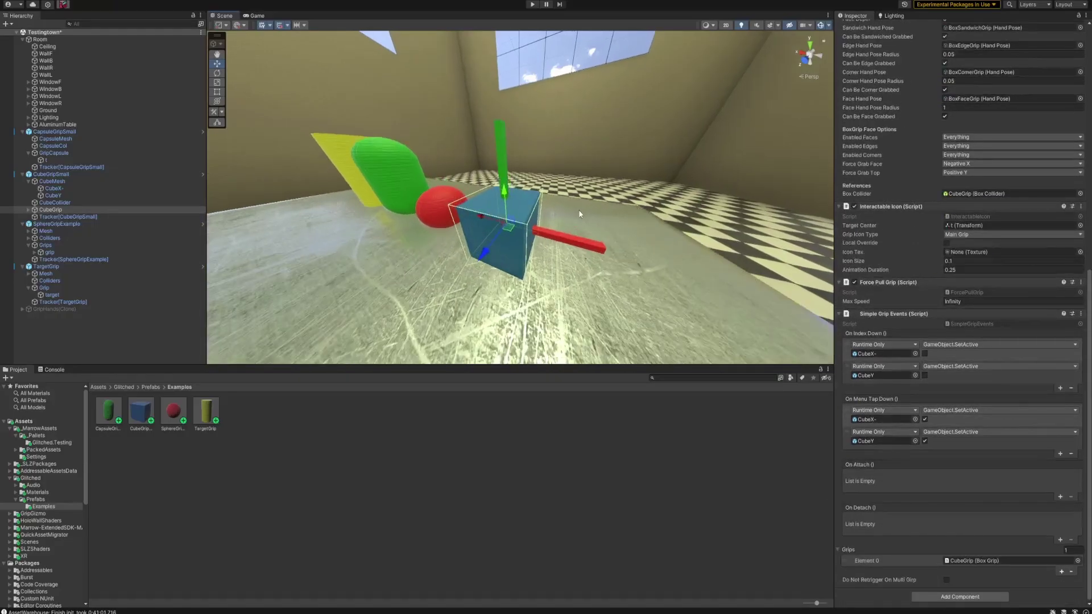
{"action": "scroll", "coordinate": [580, 211], "scroll_direction": "down", "scroll_amount": 1}
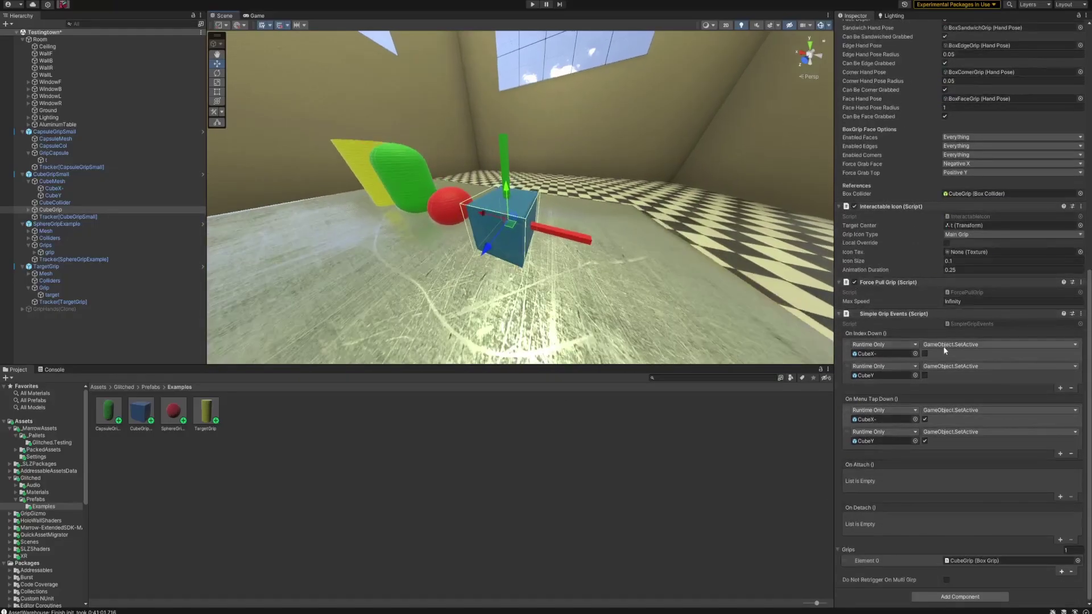
{"action": "scroll", "coordinate": [321, 177], "scroll_direction": "down", "scroll_amount": 2}
{"action": "middle_click_drag", "start_coordinate": [320, 177], "coordinate": [356, 178]}
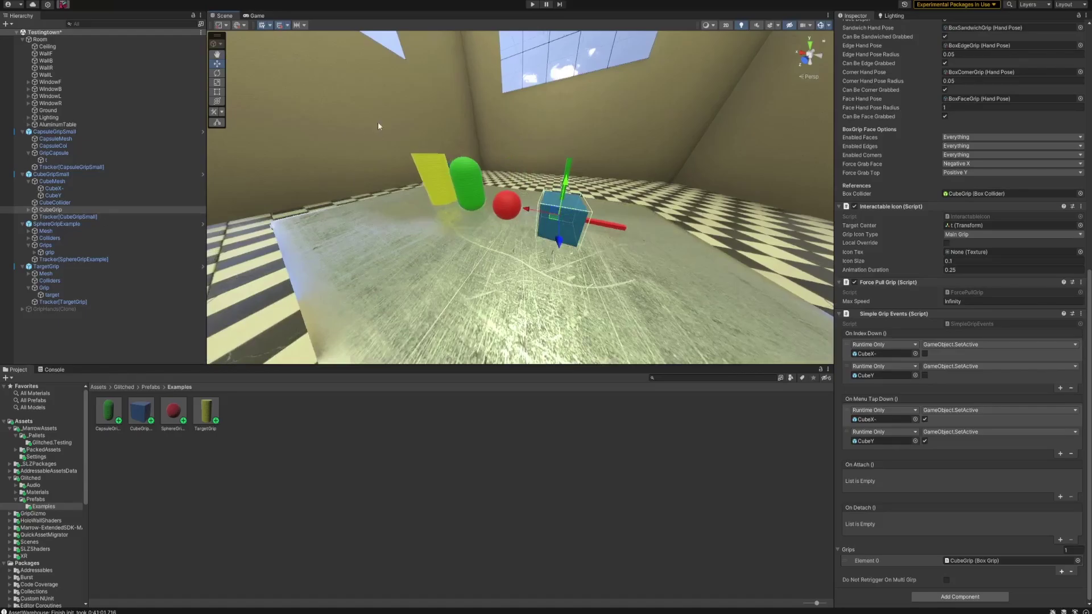
{"action": "middle_click_drag", "start_coordinate": [600, 286], "coordinate": [508, 239]}
{"action": "right_click_drag", "start_coordinate": [296, 246], "coordinate": [272, 250]}
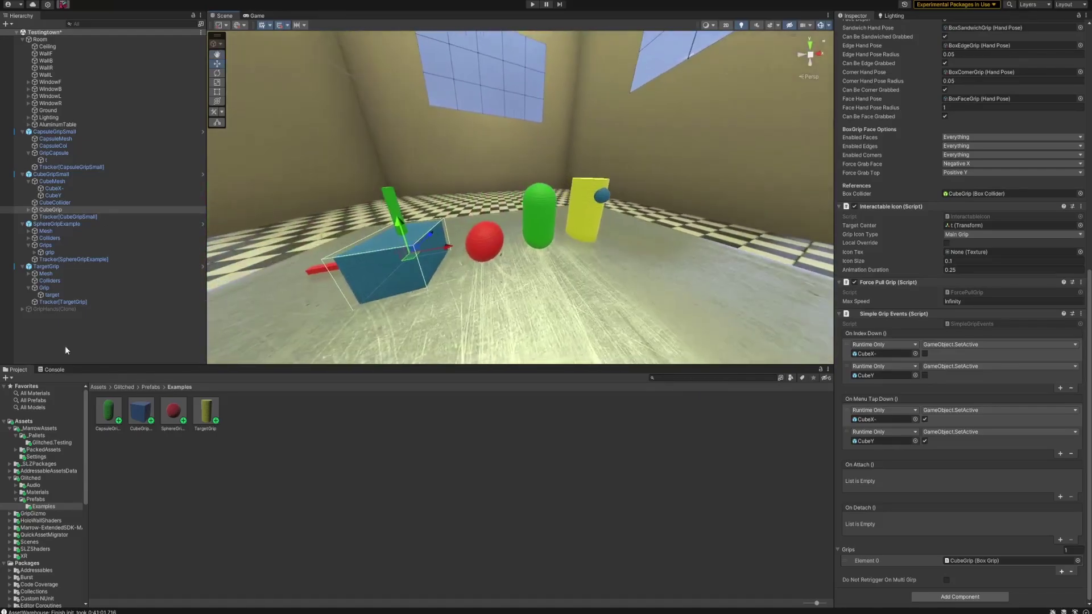
{"action": "left_click", "coordinate": [51, 343]}
{"action": "mouse_move", "coordinate": [520, 219]}
{"action": "right_mouse_down"}
{"action": "mouse_move", "coordinate": [535, 219]}
{"action": "mouse_move", "coordinate": [518, 234]}
{"action": "right_mouse_up"}
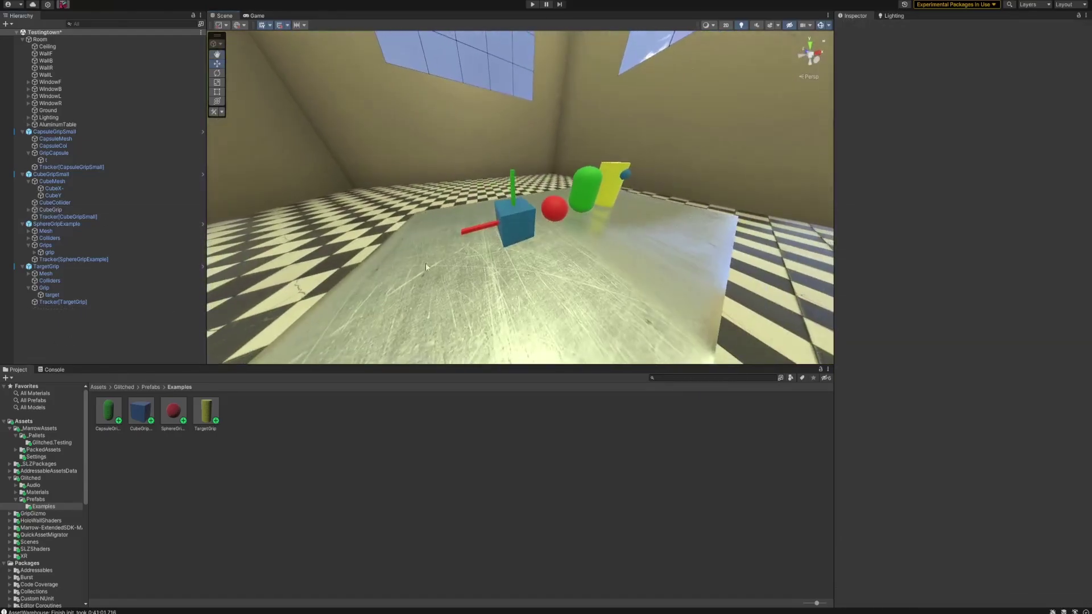
{"action": "left_click", "coordinate": [508, 222]}
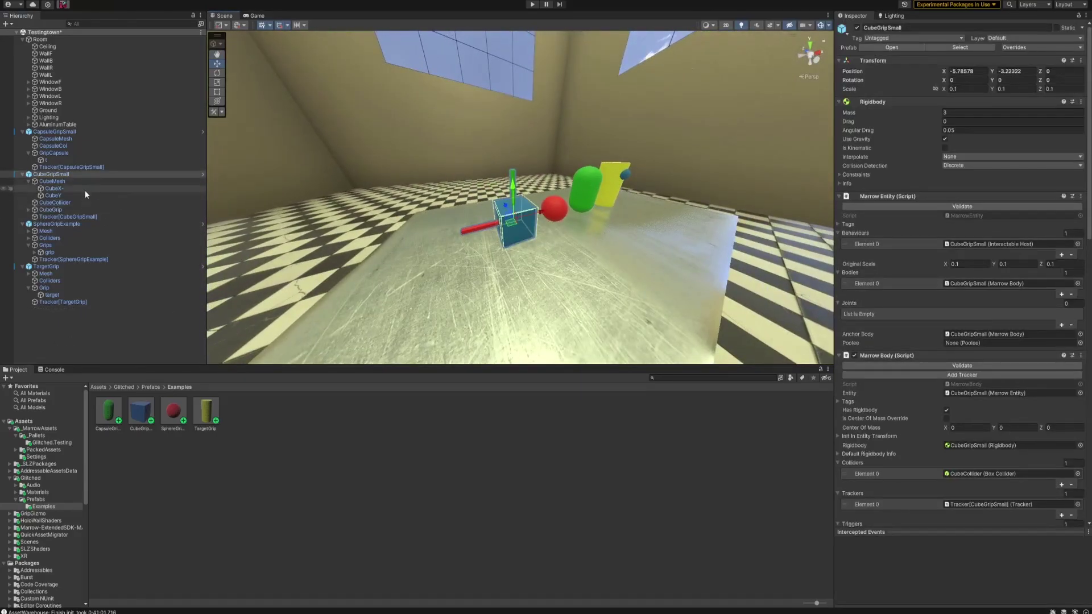
{"action": "left_click", "coordinate": [50, 210]}
{"action": "scroll", "coordinate": [939, 205], "scroll_direction": "down", "scroll_amount": 5}
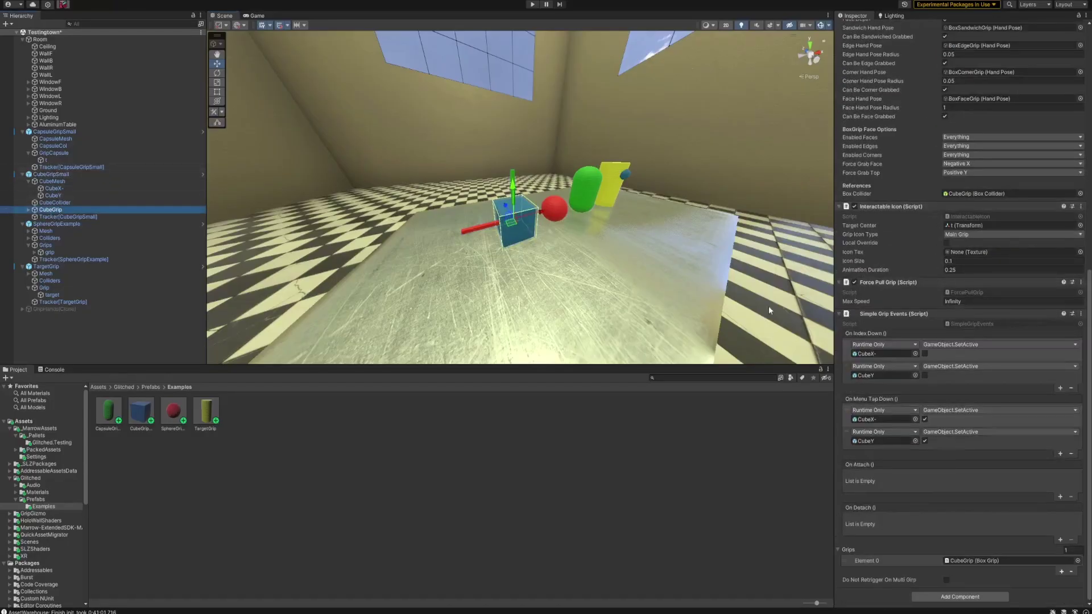
{"action": "scroll", "coordinate": [403, 175], "scroll_direction": "up", "scroll_amount": 4}
{"action": "middle_click_drag", "start_coordinate": [411, 194], "coordinate": [427, 170]}
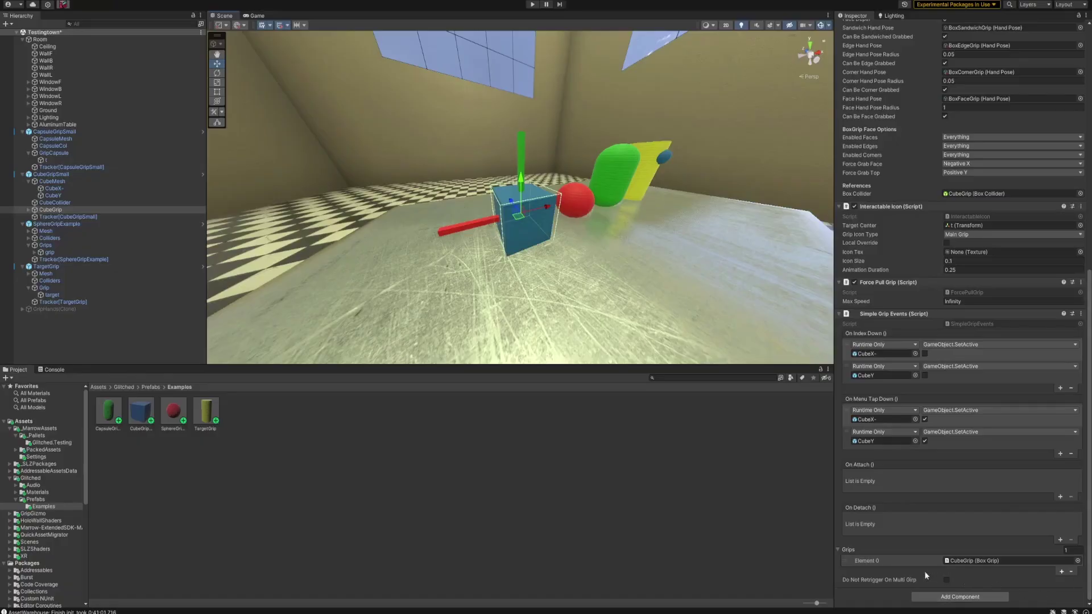
{"action": "scroll", "coordinate": [950, 543], "scroll_direction": "up", "scroll_amount": 15}
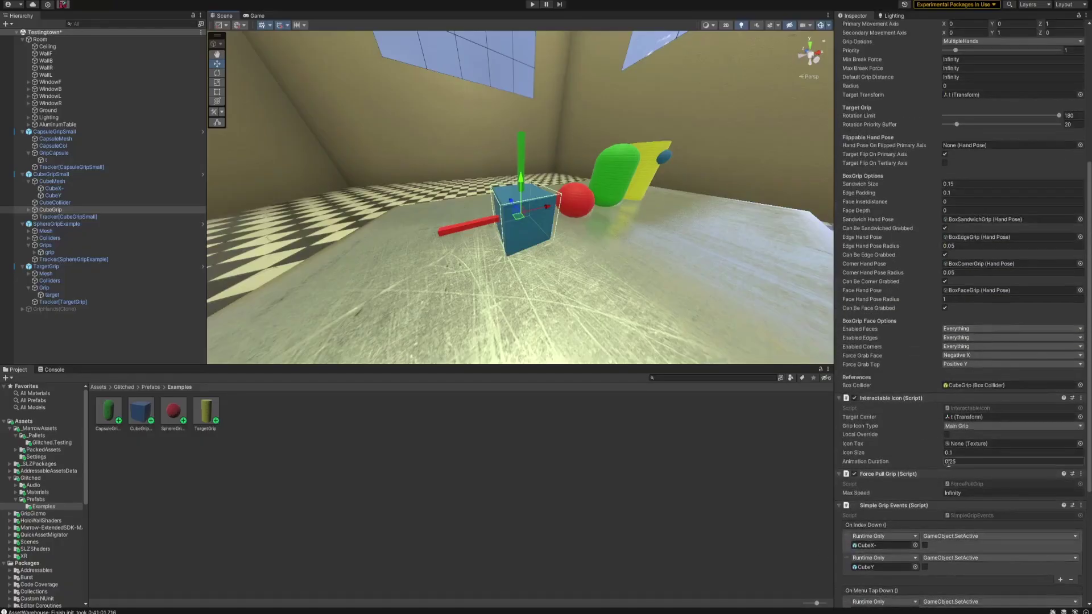
{"action": "scroll", "coordinate": [963, 195], "scroll_direction": "down", "scroll_amount": 13}
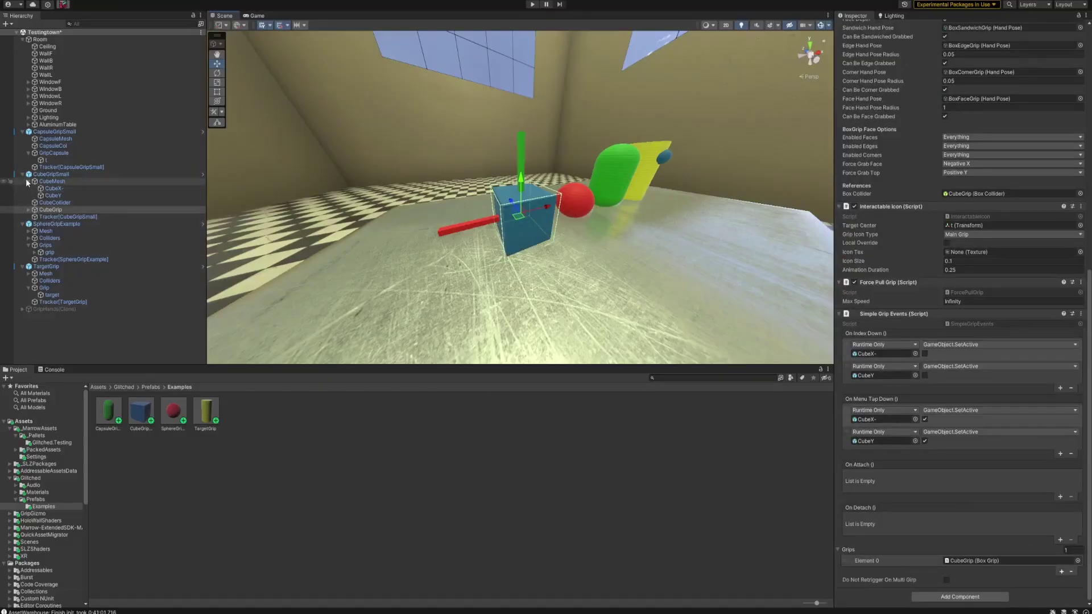
Step: Collapse CubeMesh, select the yellow target cylinder, and pan to reveal the sphere and cube
{"action": "left_click", "coordinate": [52, 181]}
{"action": "left_click", "coordinate": [28, 182]}
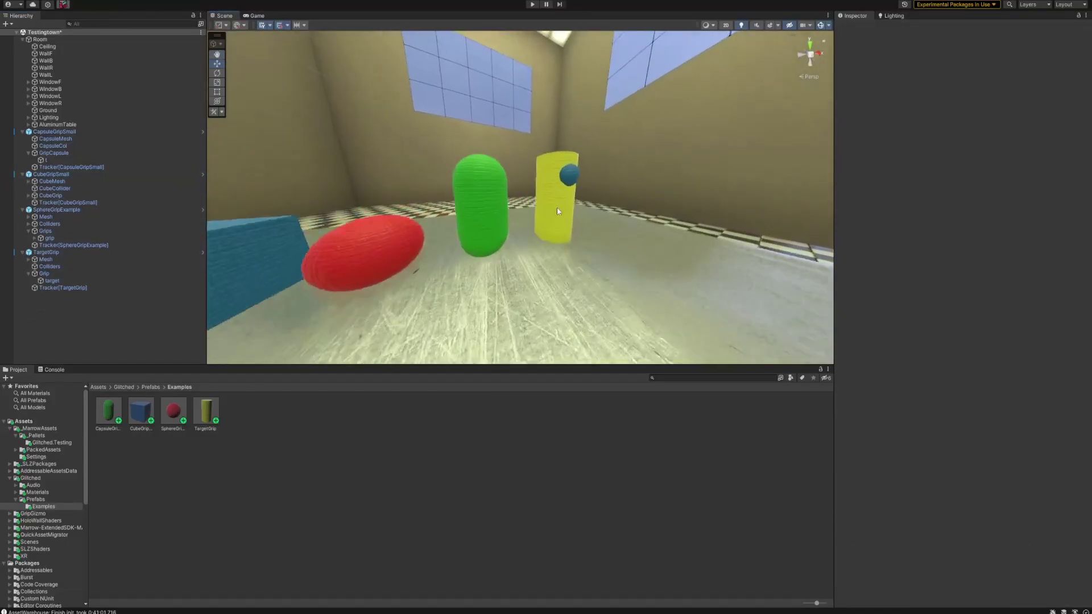
{"action": "left_click", "coordinate": [555, 206]}
{"action": "right_click_drag", "start_coordinate": [558, 207], "coordinate": [561, 208]}
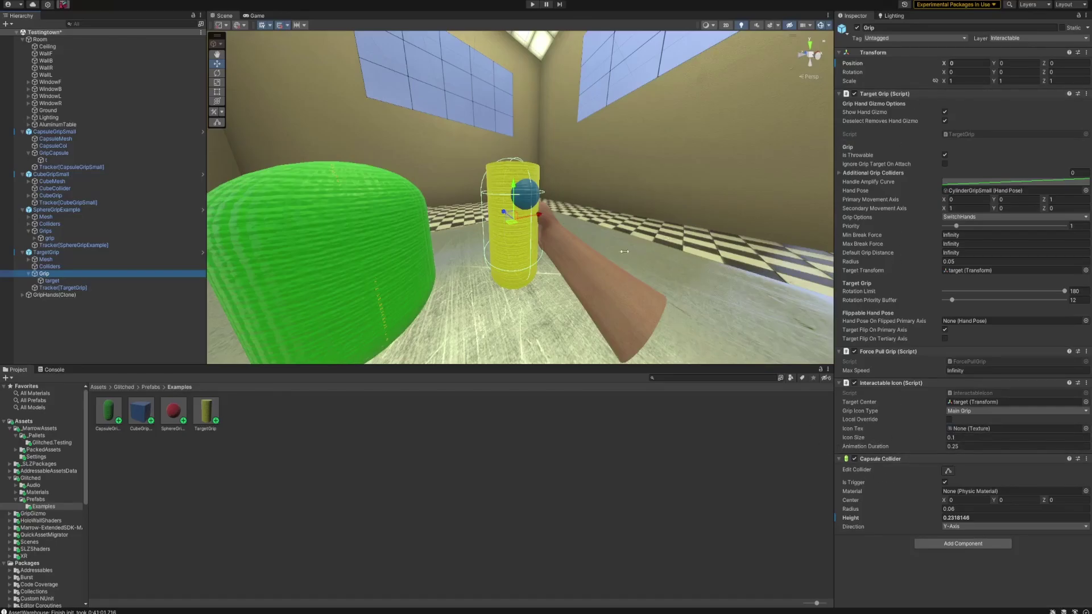
{"action": "middle_click_drag", "start_coordinate": [607, 251], "coordinate": [618, 250]}
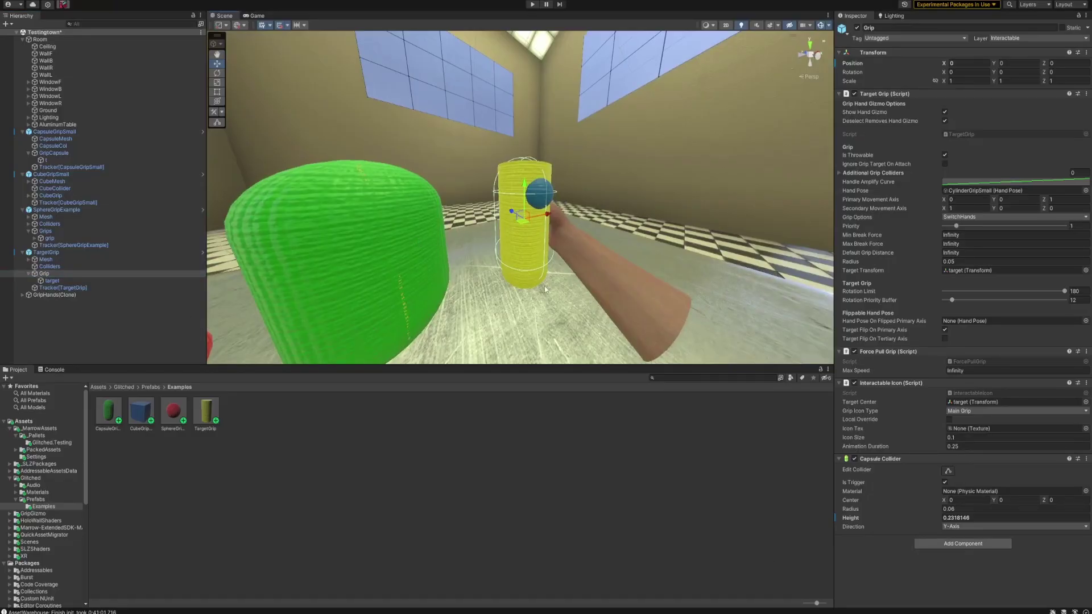
{"action": "scroll", "coordinate": [550, 282], "scroll_direction": "down", "scroll_amount": 4}
{"action": "scroll", "coordinate": [575, 242], "scroll_direction": "down", "scroll_amount": 3}
{"action": "mouse_move", "coordinate": [499, 252]}
{"action": "middle_mouse_down"}
{"action": "mouse_move", "coordinate": [574, 241]}
{"action": "mouse_move", "coordinate": [527, 243]}
{"action": "middle_mouse_up"}
Step: Deselect the cylinder's Grip and shift the Scene view closer to the cube
{"action": "left_click", "coordinate": [52, 331]}
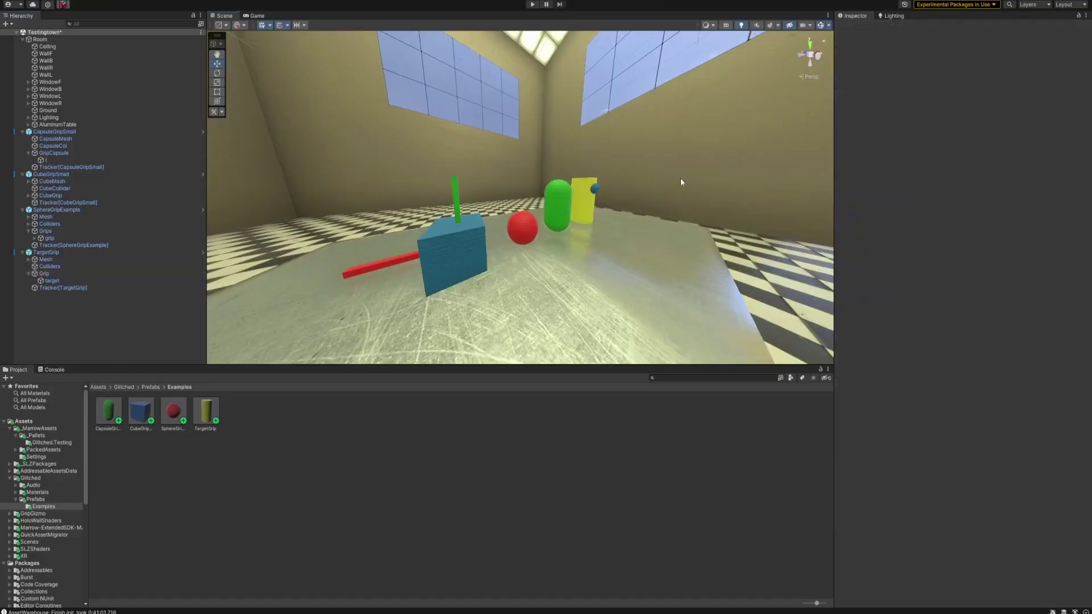
{"action": "middle_click_drag", "start_coordinate": [621, 199], "coordinate": [606, 206]}
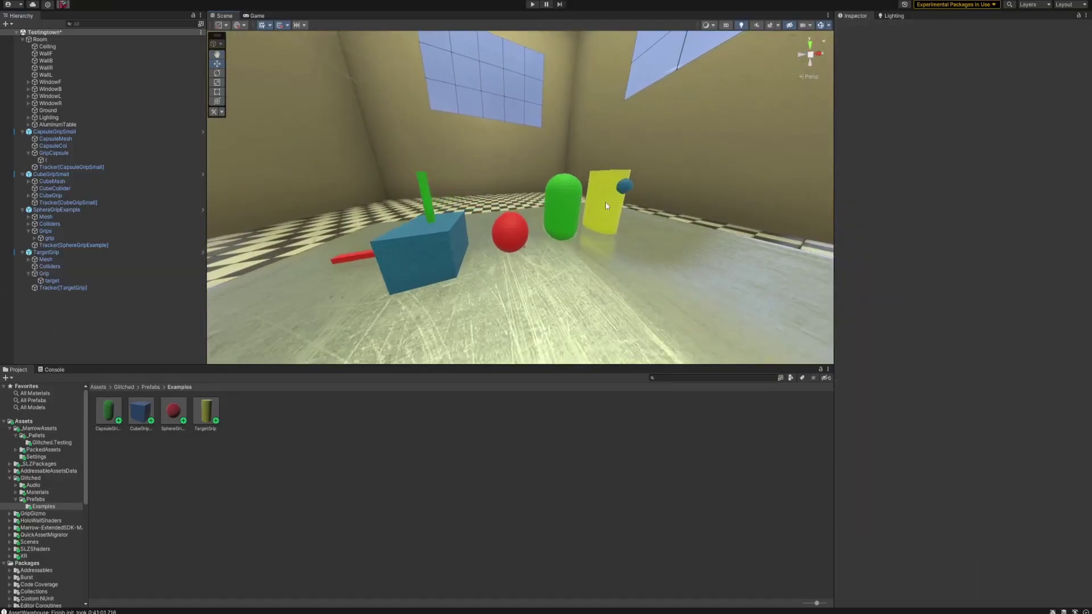